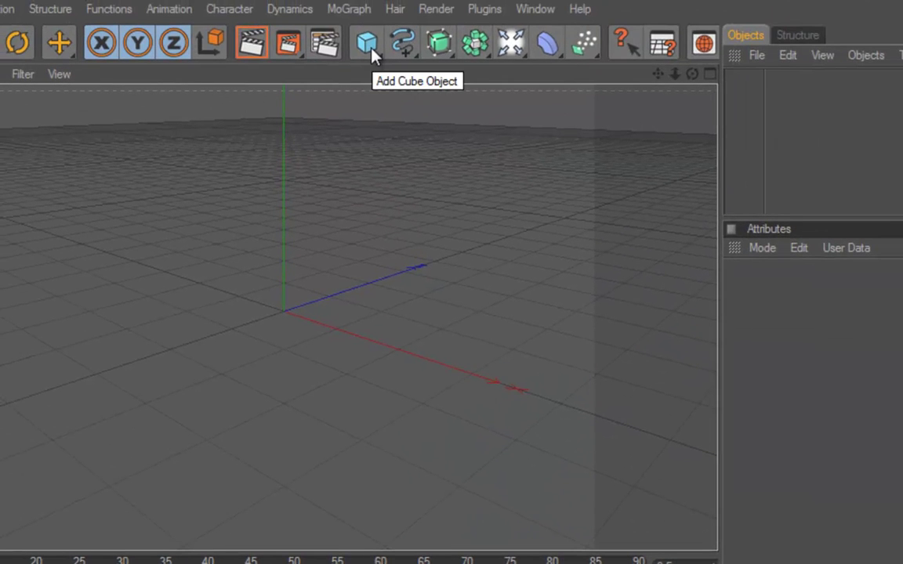
Step: Add a plane primitive and set its width and height to 9000 m
{"action": "left_click_drag", "start_coordinate": [372, 49], "coordinate": [517, 102]}
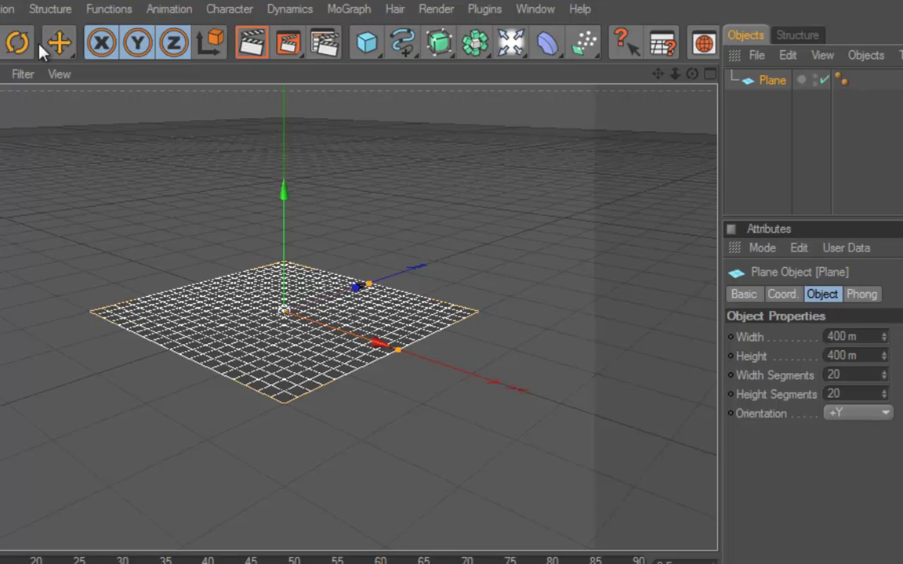
{"action": "left_click", "coordinate": [41, 46]}
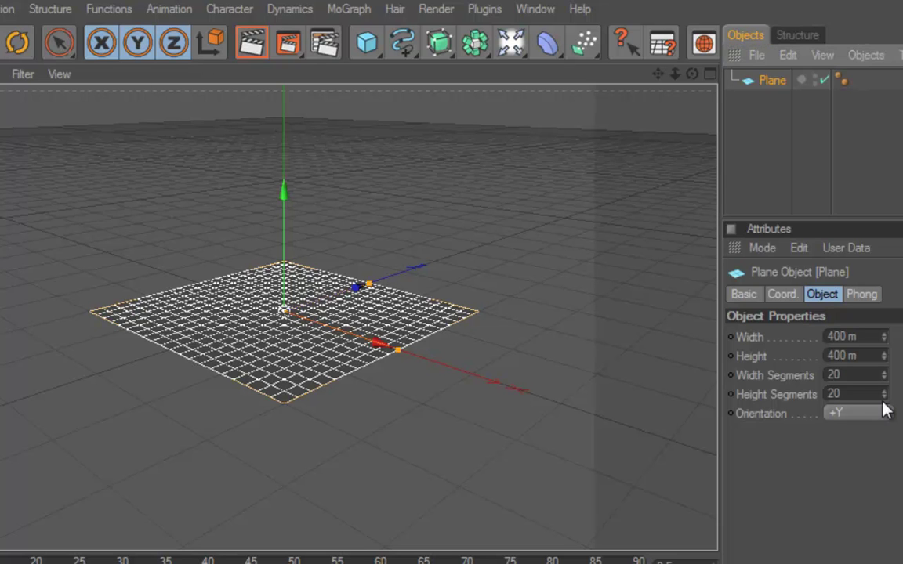
{"action": "double_click", "coordinate": [847, 336]}
{"action": "type", "text": "9000"}
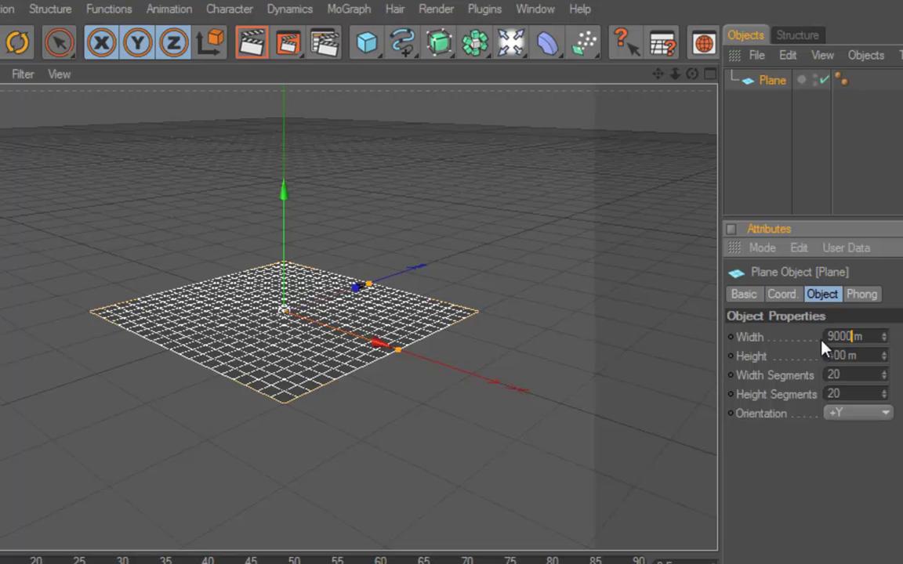
{"action": "double_click", "coordinate": [842, 355]}
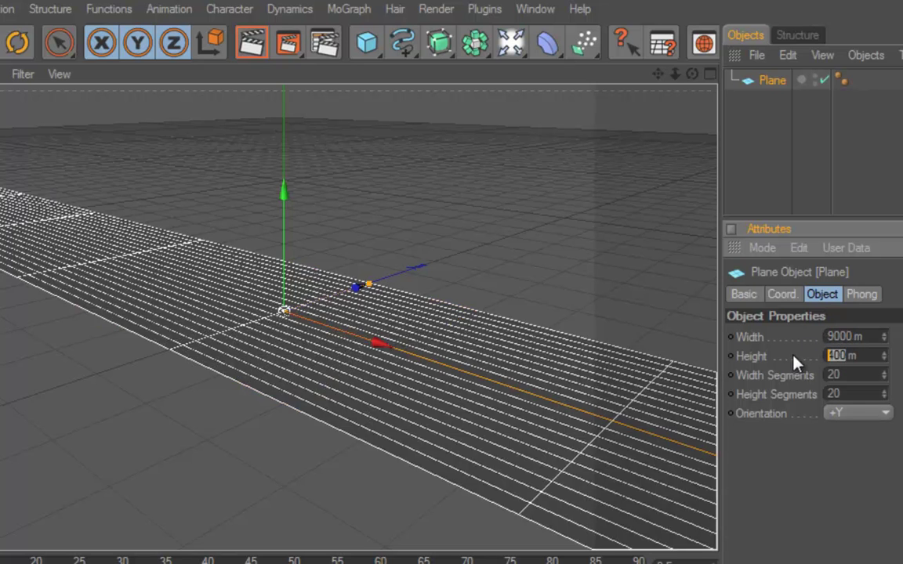
{"action": "type", "text": "9000"}
{"action": "key", "text": "Return"}
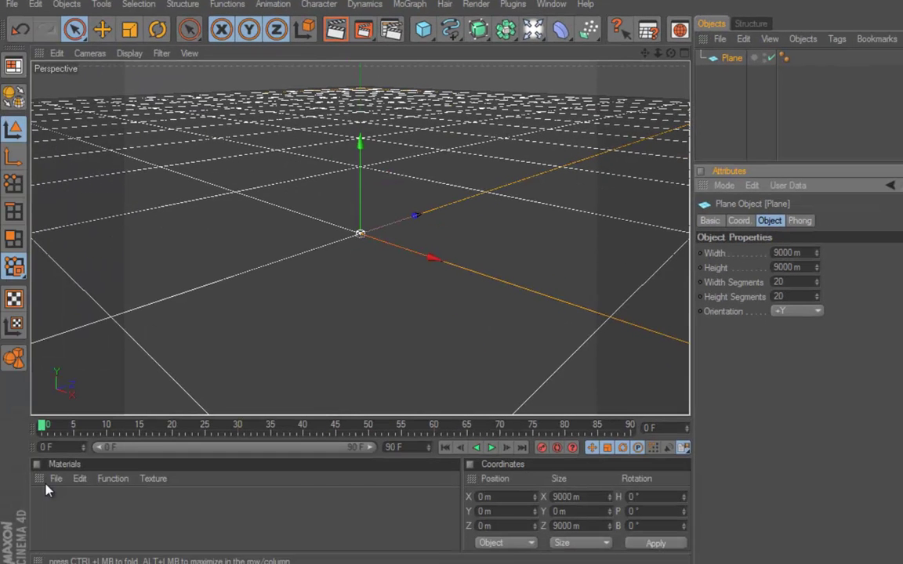
Step: Create a new material 'Mat' and bring up its Color channel in the Material Editor
{"action": "left_click", "coordinate": [56, 481]}
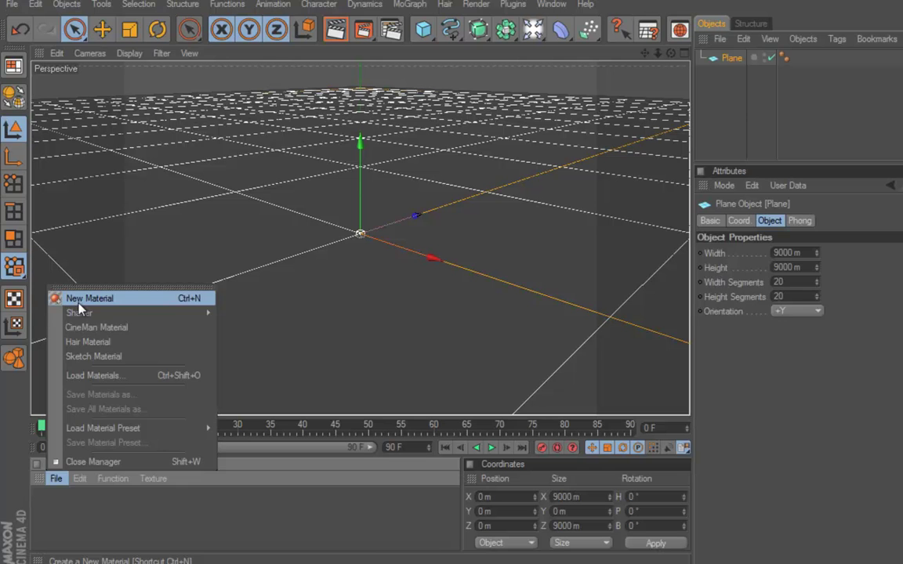
{"action": "left_click", "coordinate": [80, 299]}
{"action": "double_click", "coordinate": [48, 509]}
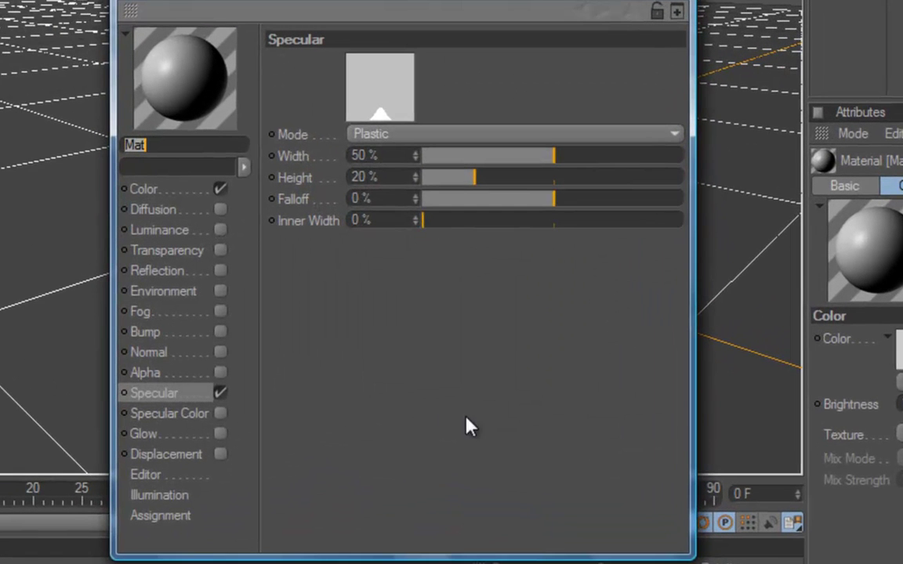
{"action": "left_click", "coordinate": [137, 195]}
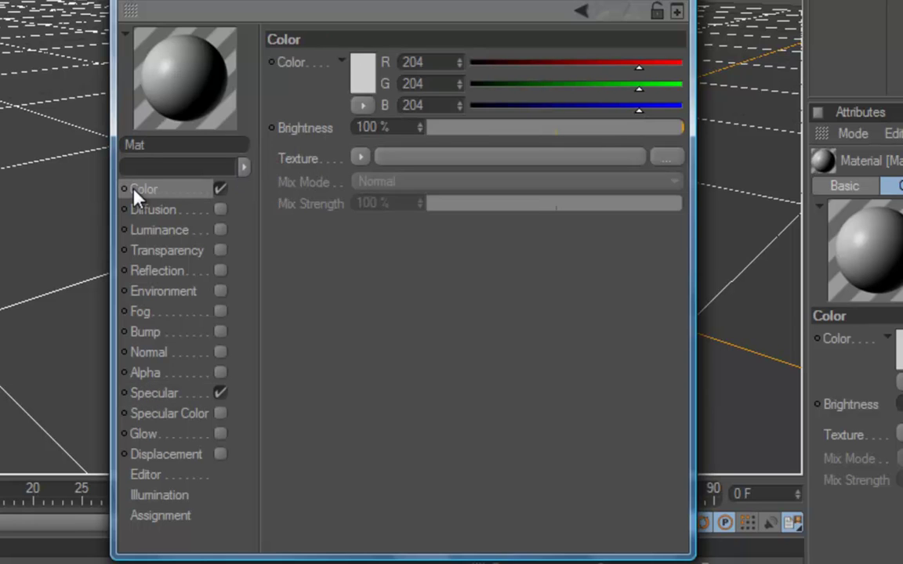
Step: Use a Gradient texture for Mat's colour, with gradient type 2D - Circular
{"action": "left_click", "coordinate": [359, 158]}
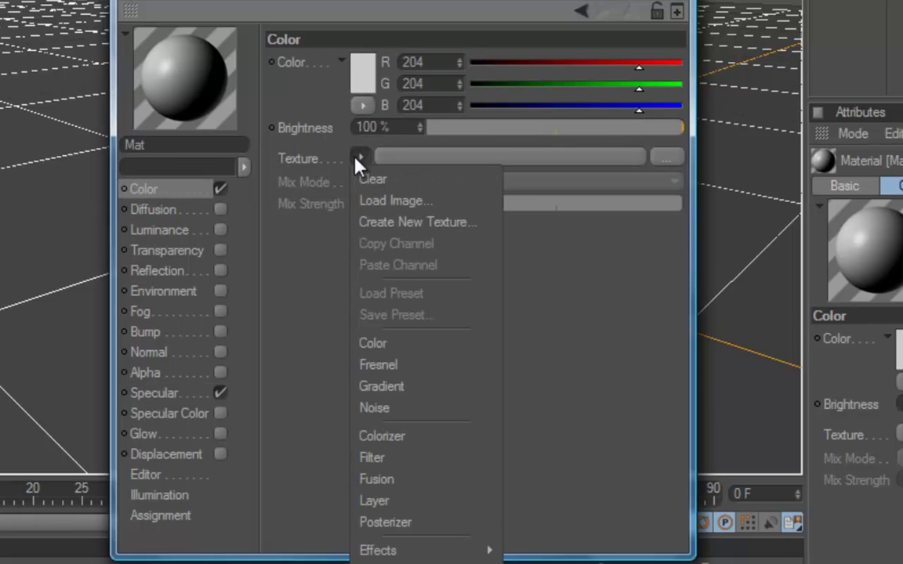
{"action": "left_click", "coordinate": [364, 386]}
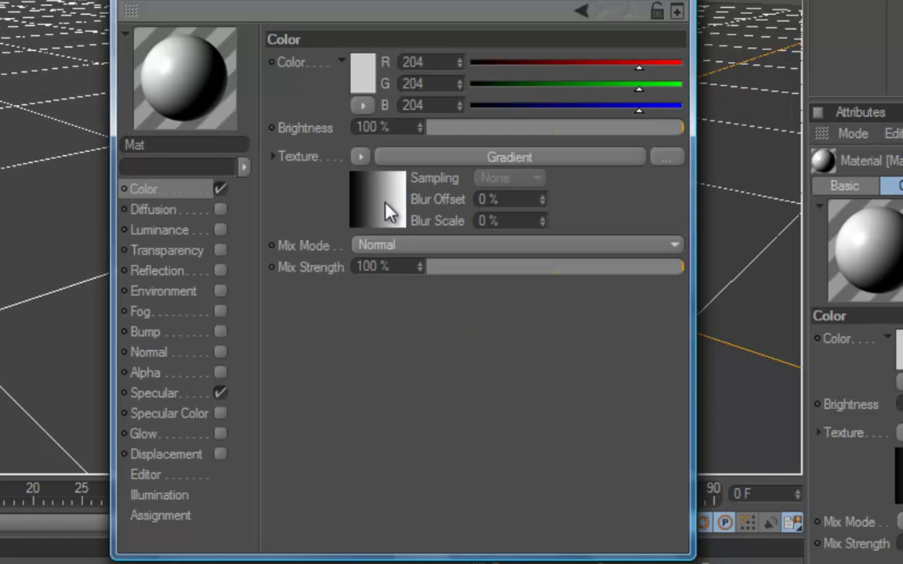
{"action": "left_click", "coordinate": [390, 211]}
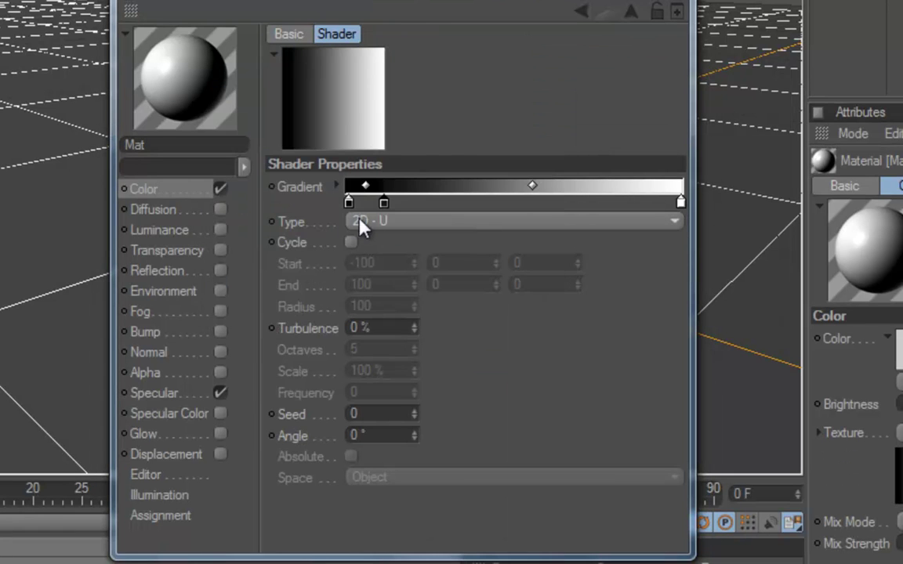
{"action": "left_click", "coordinate": [417, 222]}
{"action": "left_click", "coordinate": [430, 333]}
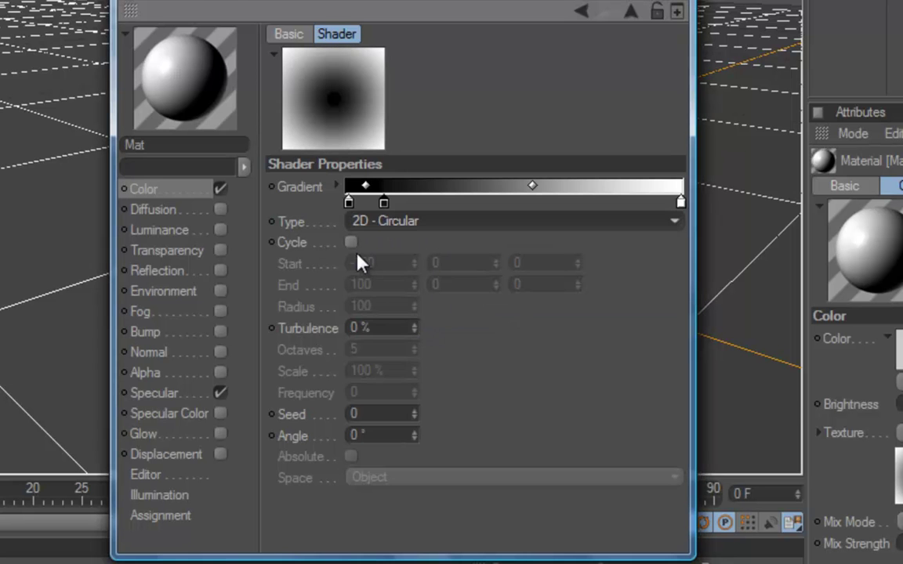
Step: Set the first gradient stop to white and the second stop to dark grey
{"action": "double_click", "coordinate": [349, 203]}
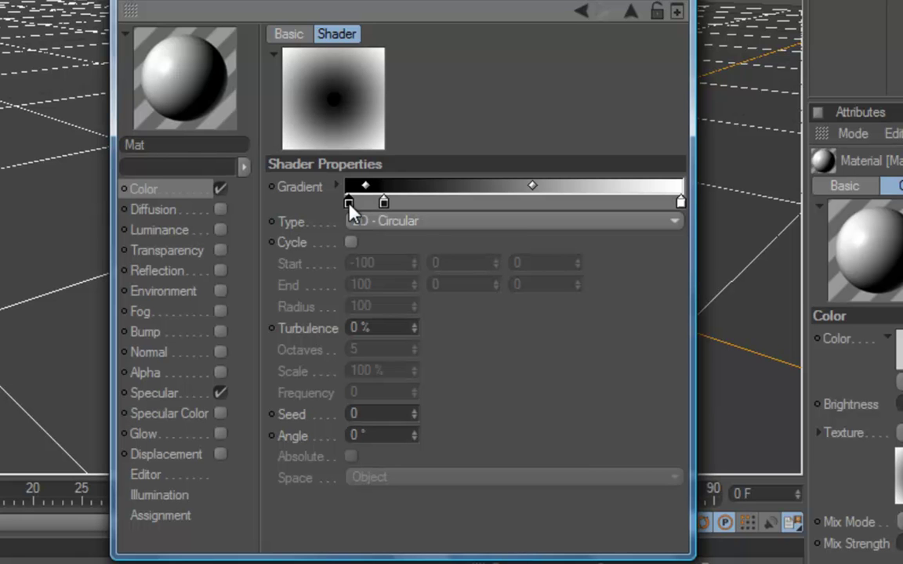
{"action": "left_click_drag", "start_coordinate": [287, 204], "coordinate": [198, 143]}
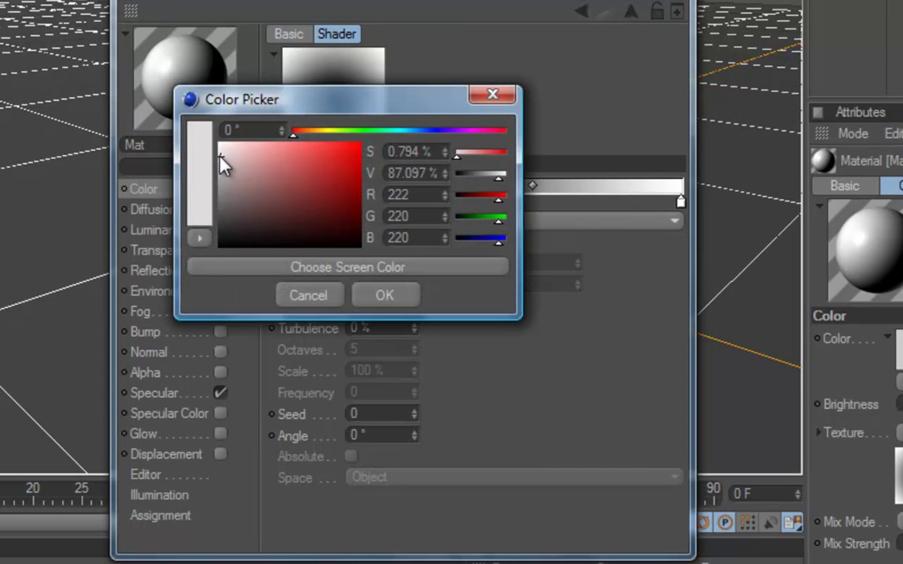
{"action": "left_click", "coordinate": [380, 305]}
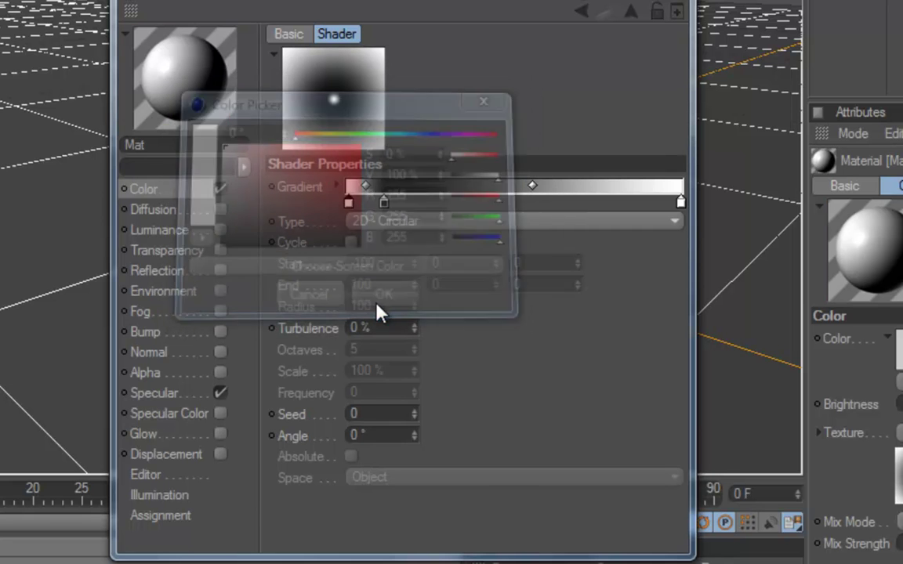
{"action": "double_click", "coordinate": [383, 203]}
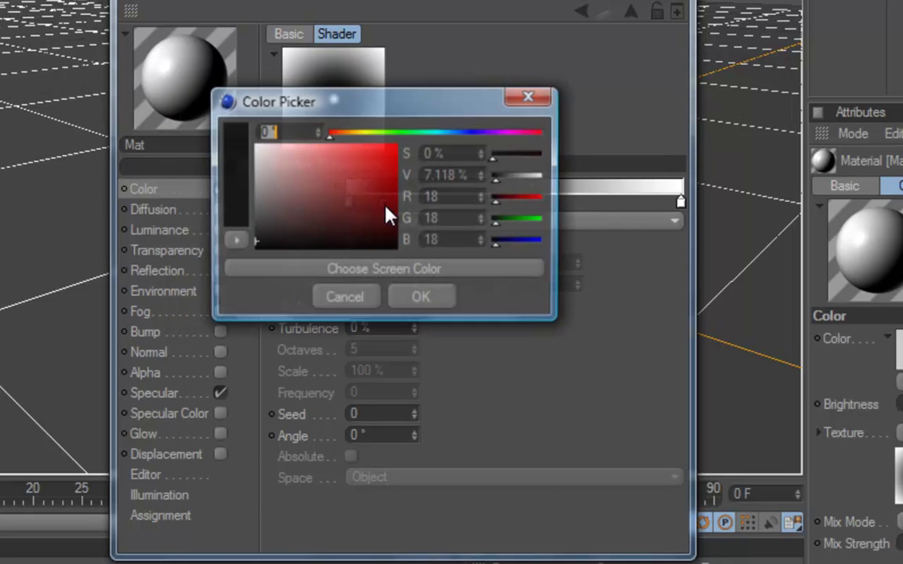
{"action": "left_click", "coordinate": [261, 171]}
{"action": "left_click_drag", "start_coordinate": [261, 171], "coordinate": [250, 227]}
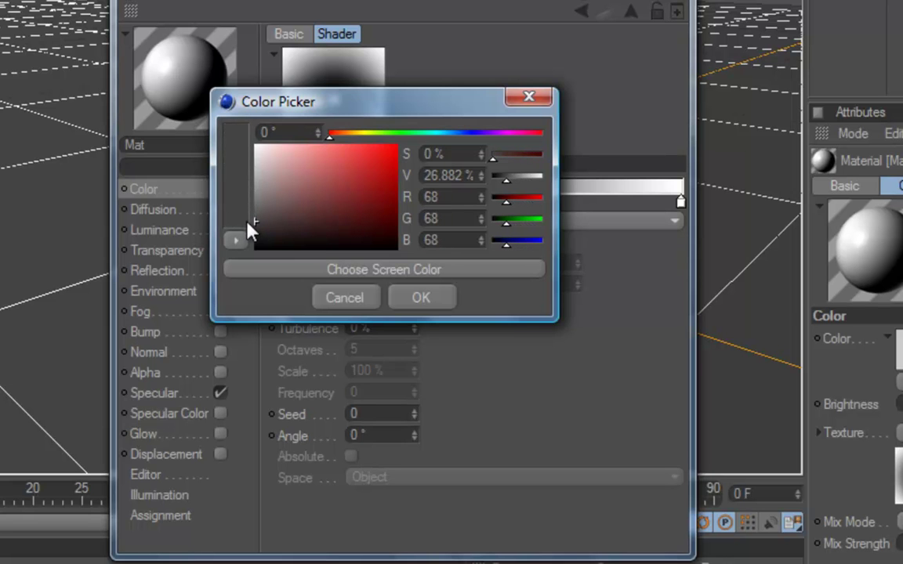
{"action": "left_click", "coordinate": [416, 304]}
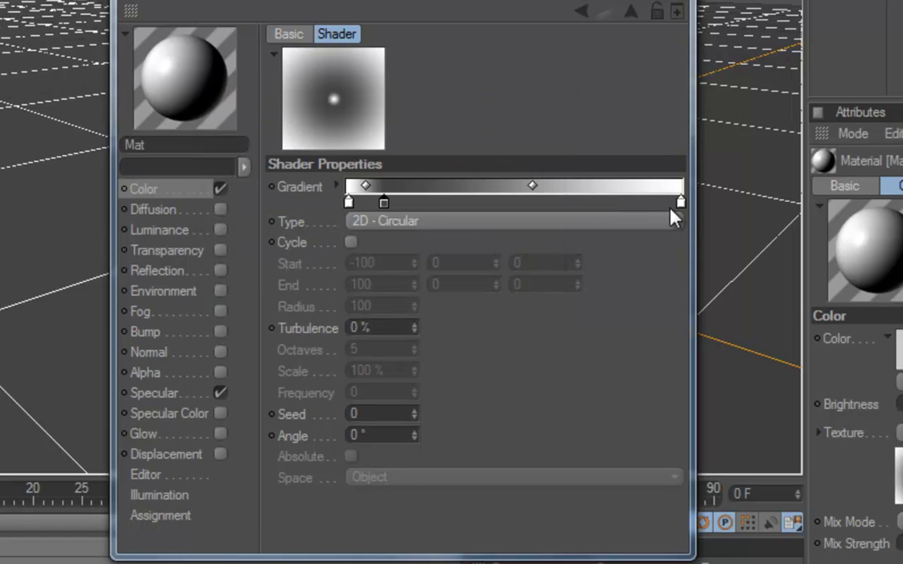
Step: Make the last gradient stop black and tone the first stop down to light grey
{"action": "double_click", "coordinate": [680, 204]}
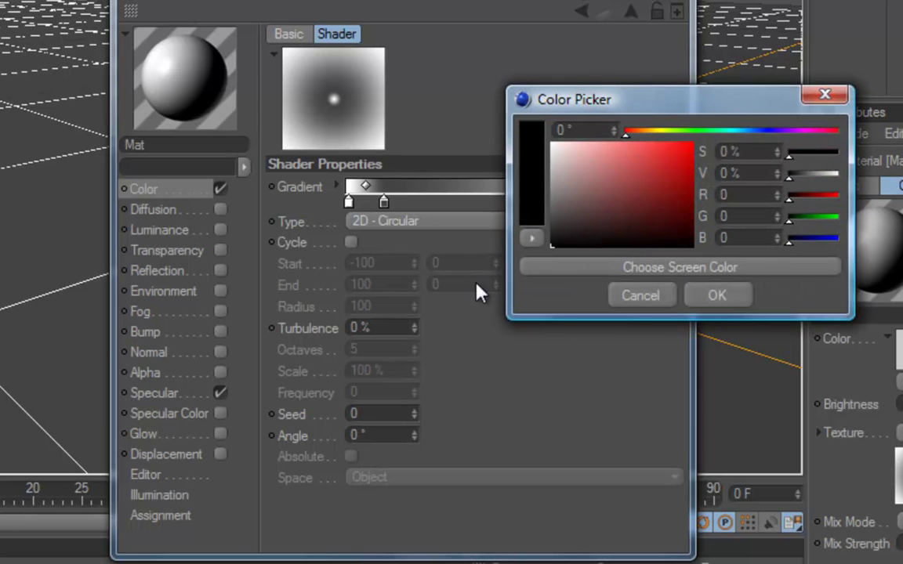
{"action": "left_click", "coordinate": [690, 294]}
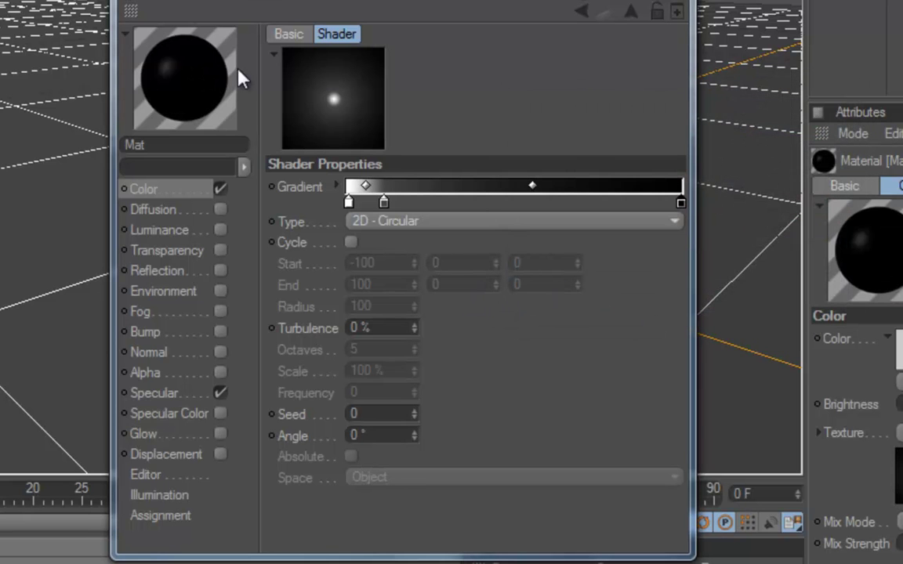
{"action": "double_click", "coordinate": [348, 204]}
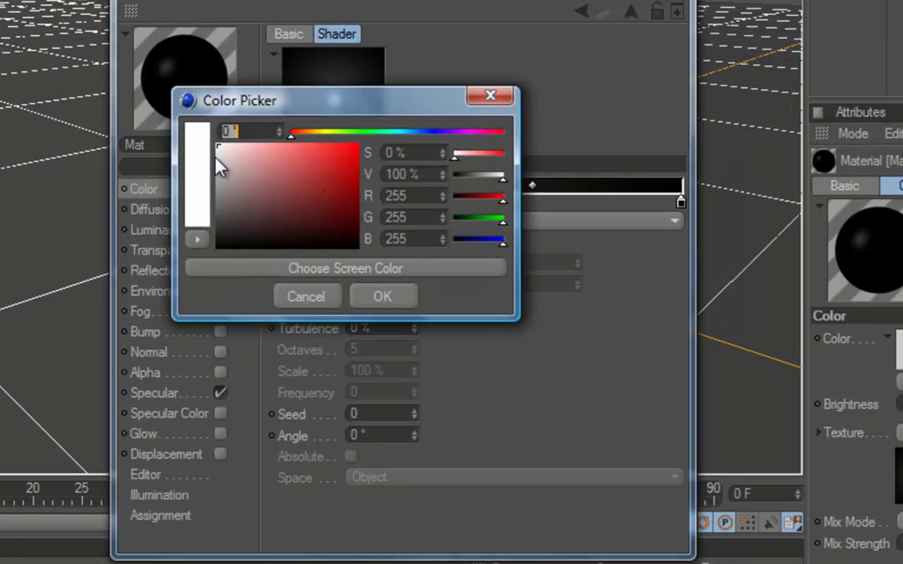
{"action": "left_click_drag", "start_coordinate": [216, 156], "coordinate": [218, 167]}
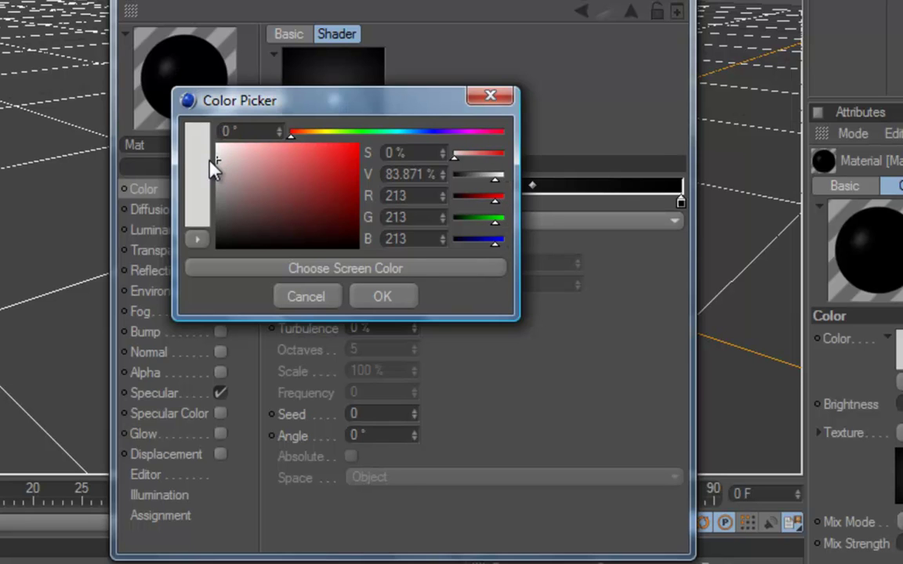
{"action": "key", "text": "Return"}
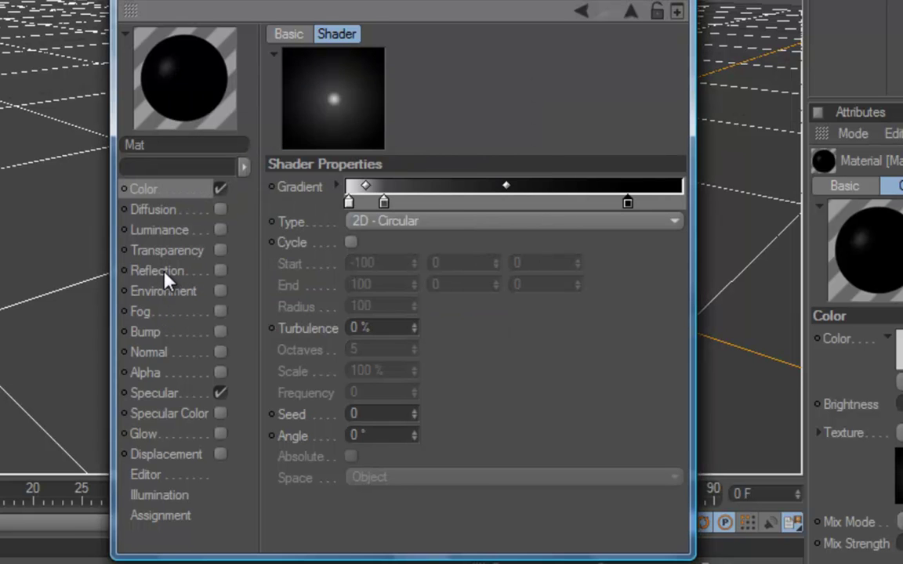
Step: Enable Mat's reflection with a brightness of 3%
{"action": "left_click", "coordinate": [165, 272]}
{"action": "left_click", "coordinate": [220, 270]}
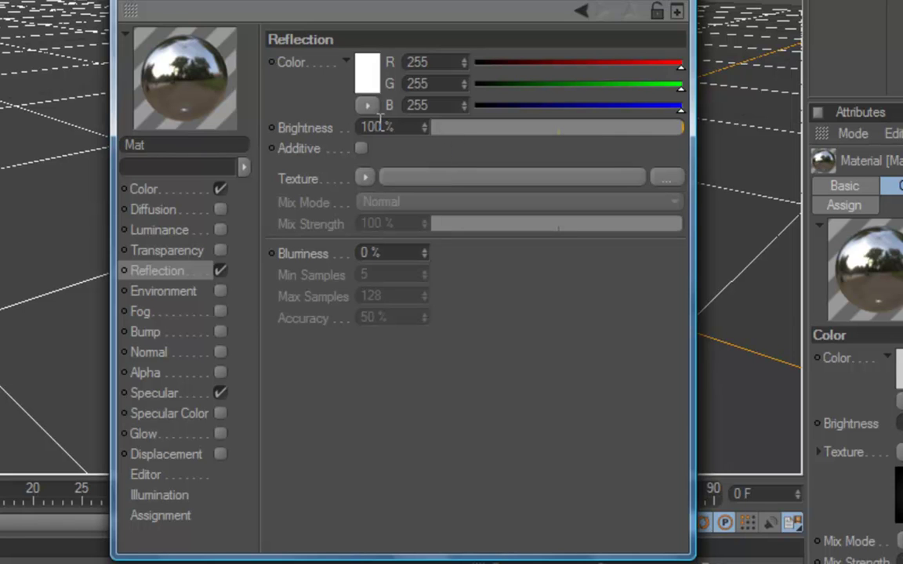
{"action": "left_click_drag", "start_coordinate": [389, 128], "coordinate": [354, 131]}
{"action": "type", "text": "3"}
Step: Set the specular highlight to 55% width and 70% height
{"action": "left_click", "coordinate": [159, 398]}
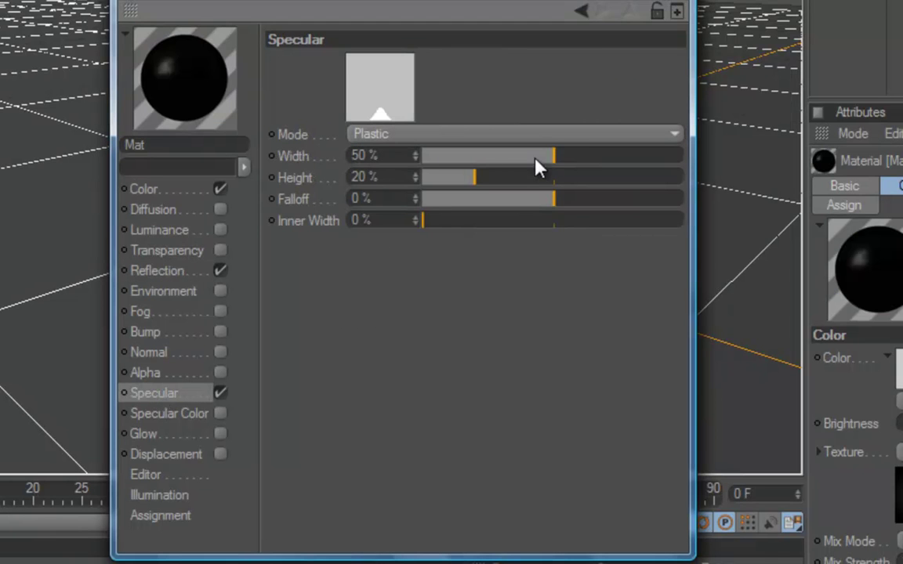
{"action": "left_click_drag", "start_coordinate": [558, 162], "coordinate": [568, 160]}
{"action": "left_click_drag", "start_coordinate": [486, 188], "coordinate": [607, 187]}
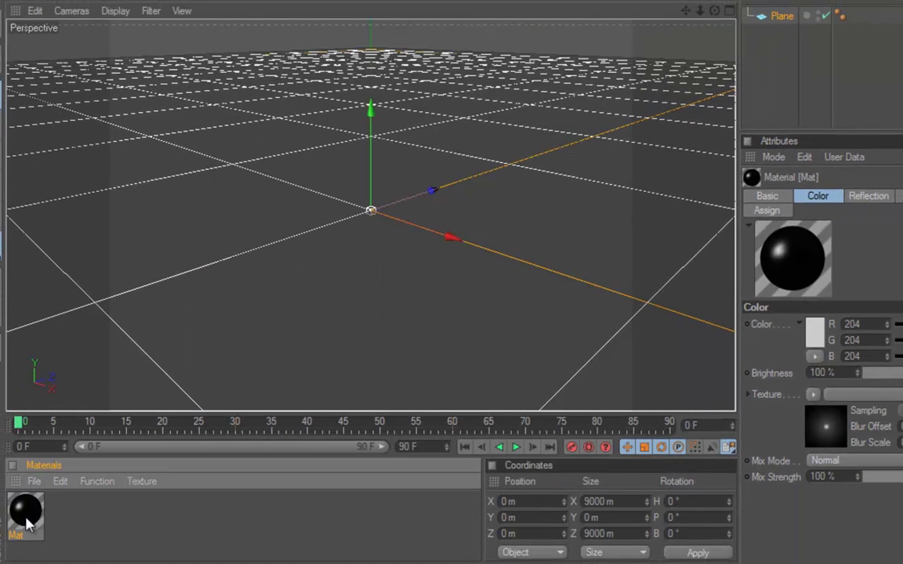
Step: Assign Mat to Plane in the Objects manager and render a Shift+R preview
{"action": "mouse_move", "coordinate": [25, 523]}
{"action": "left_mouse_down"}
{"action": "mouse_move", "coordinate": [486, 276]}
{"action": "mouse_move", "coordinate": [799, 6]}
{"action": "mouse_move", "coordinate": [854, 16]}
{"action": "left_mouse_up"}
{"action": "key", "text": "shift+r"}
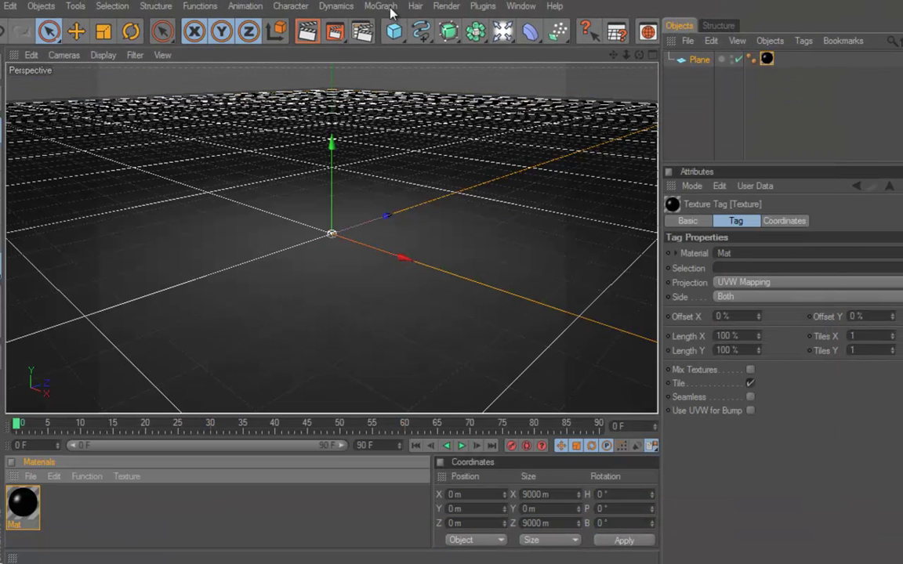
Step: Create a MoGraph text object reading 'CATHY' with an extrusion depth of 150
{"action": "left_click", "coordinate": [377, 8]}
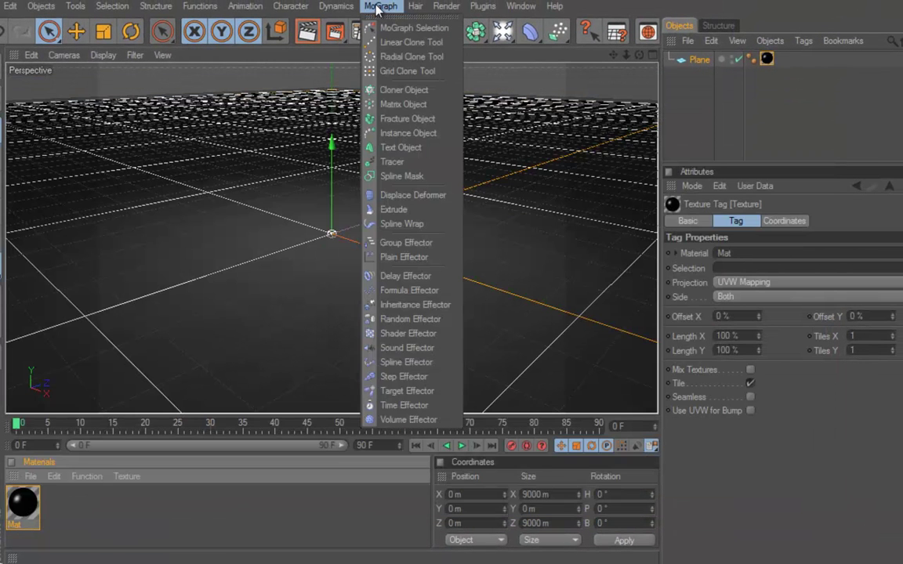
{"action": "left_click", "coordinate": [399, 147]}
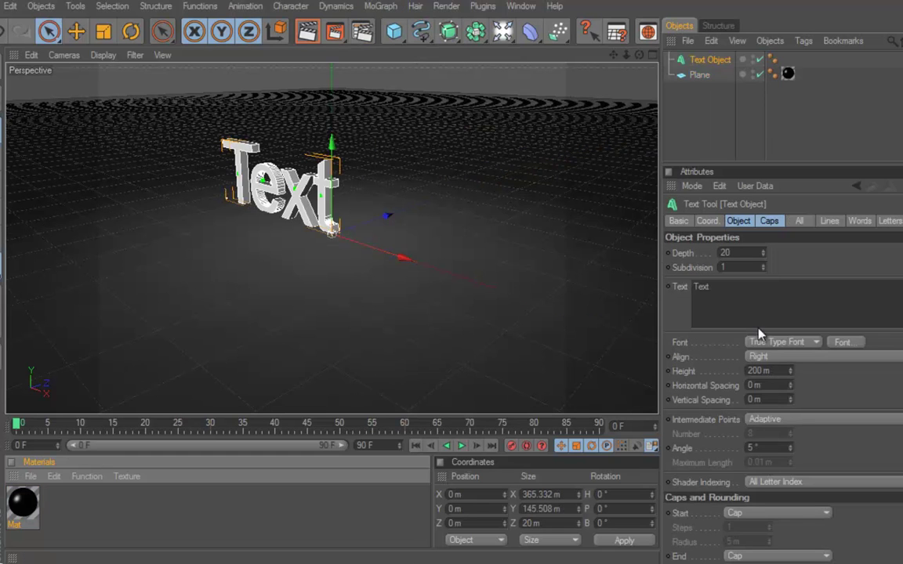
{"action": "double_click", "coordinate": [696, 288]}
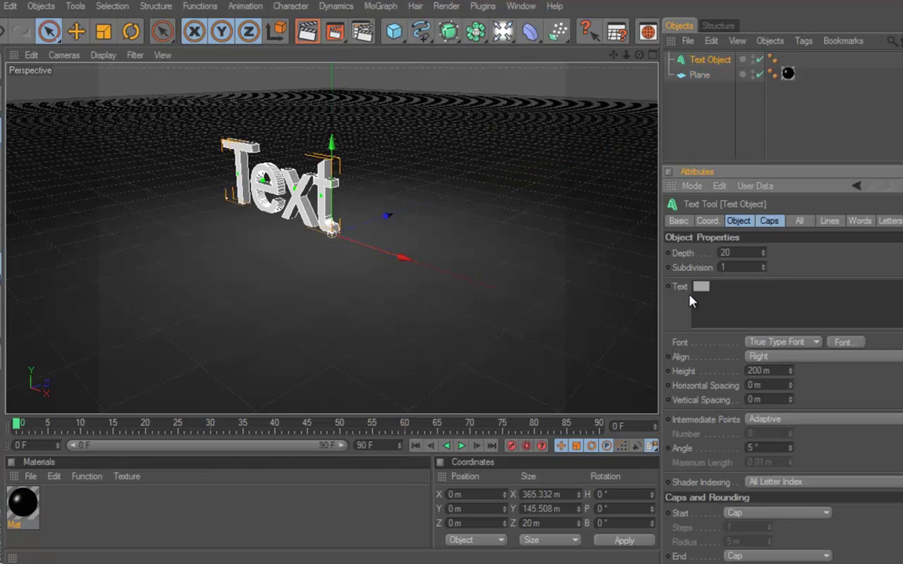
{"action": "type", "text": "CATHY"}
{"action": "left_click", "coordinate": [737, 257]}
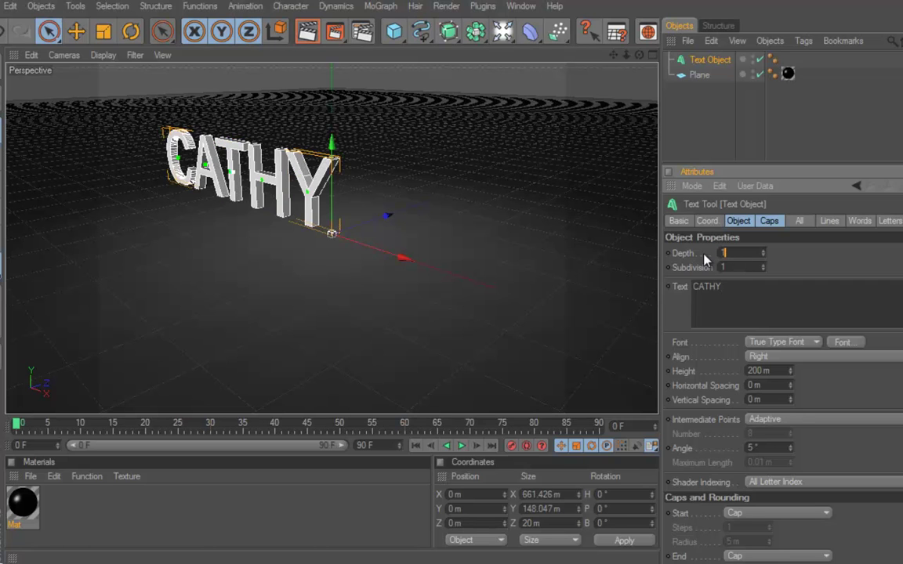
{"action": "type", "text": "50"}
{"action": "key", "text": "Return"}
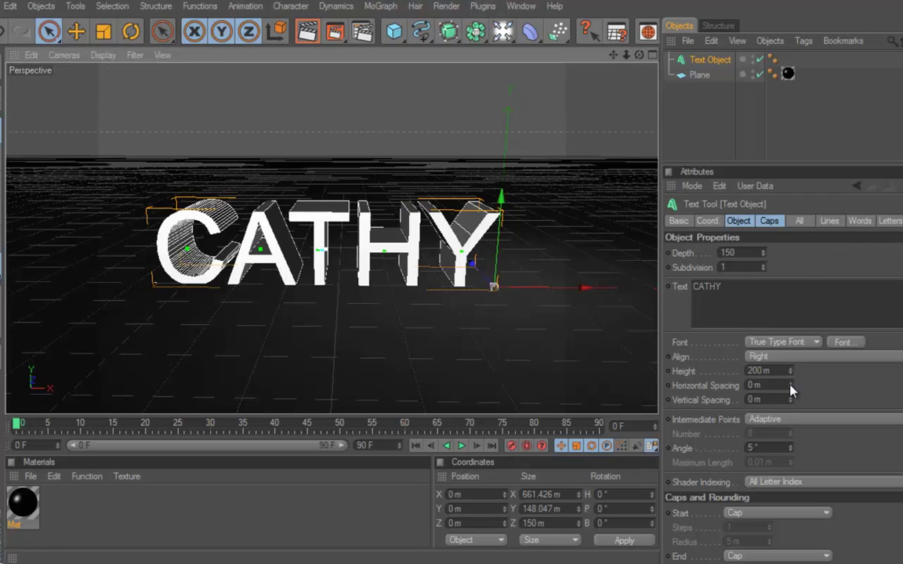
Step: Tighten the CATHY horizontal letter spacing to -20 m
{"action": "left_click", "coordinate": [790, 384]}
{"action": "mouse_move", "coordinate": [790, 389]}
{"action": "left_mouse_down"}
{"action": "mouse_move", "coordinate": [793, 400]}
{"action": "mouse_move", "coordinate": [791, 389]}
{"action": "left_mouse_up"}
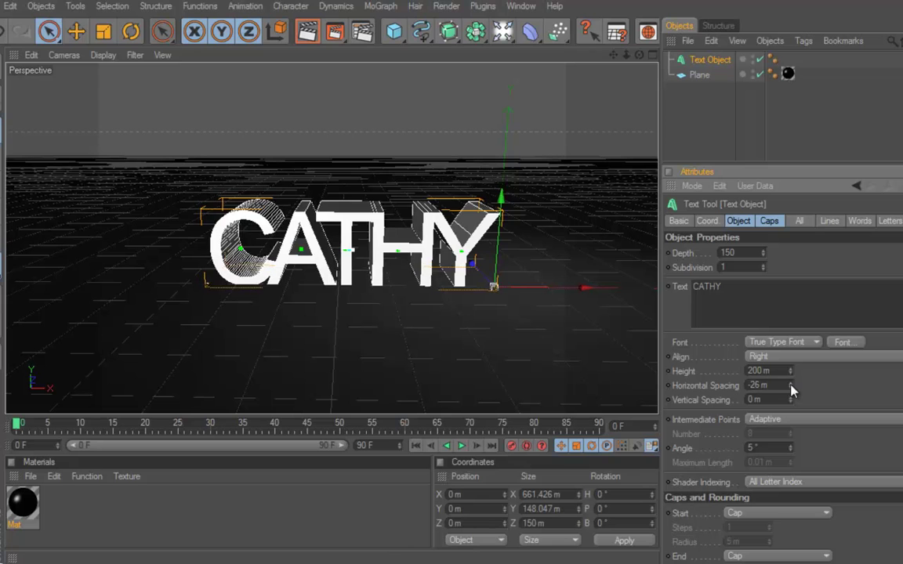
{"action": "left_click", "coordinate": [790, 390]}
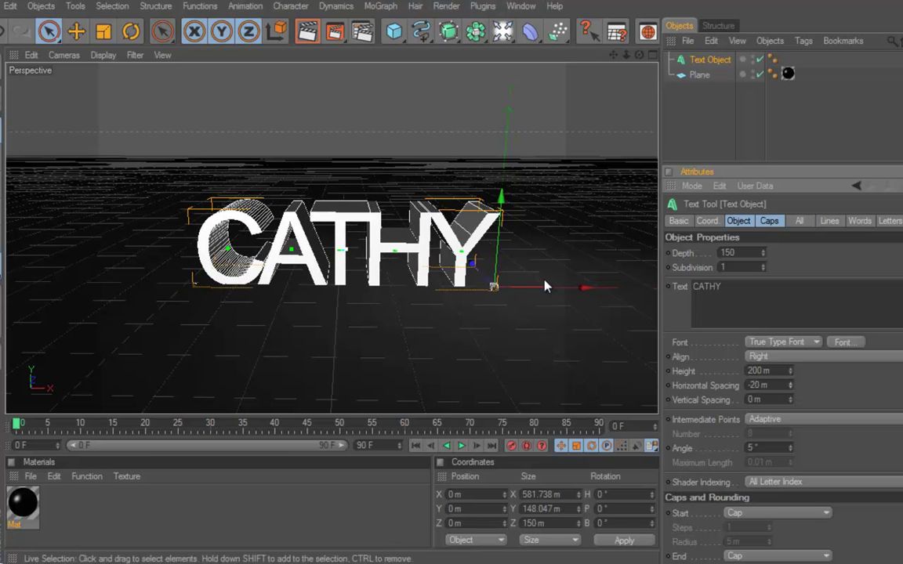
Step: Set both the start and end caps of the text to Fillet Cap
{"action": "left_click", "coordinate": [771, 221]}
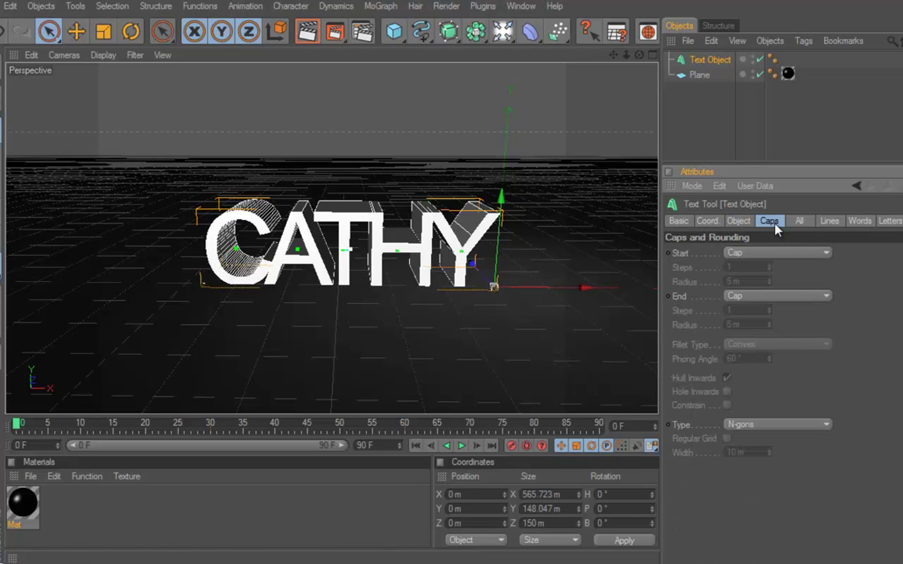
{"action": "left_click", "coordinate": [740, 254]}
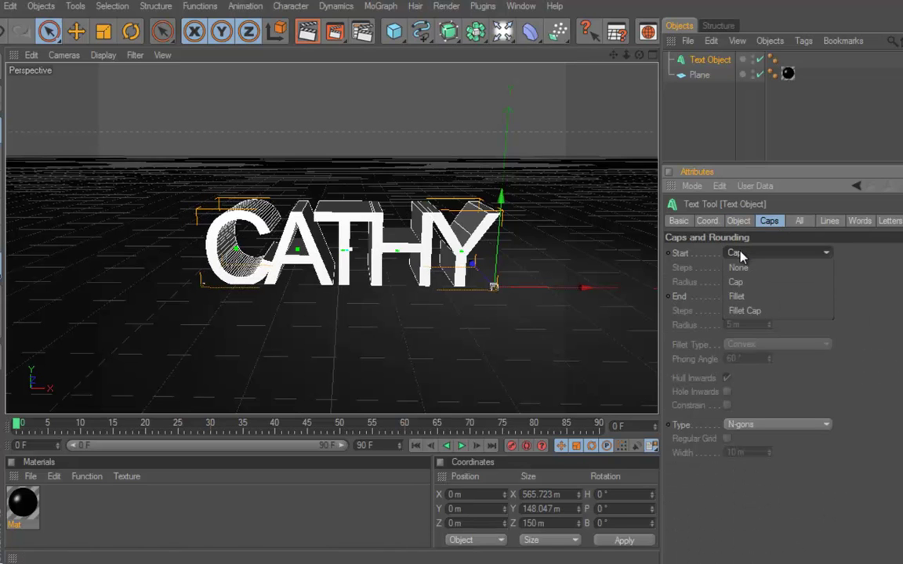
{"action": "left_click", "coordinate": [754, 314]}
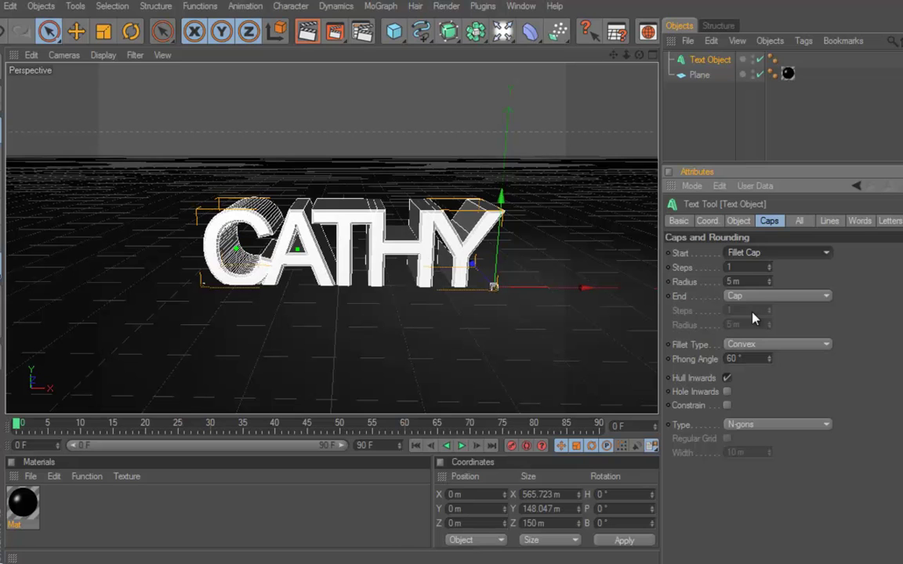
{"action": "left_click", "coordinate": [772, 304]}
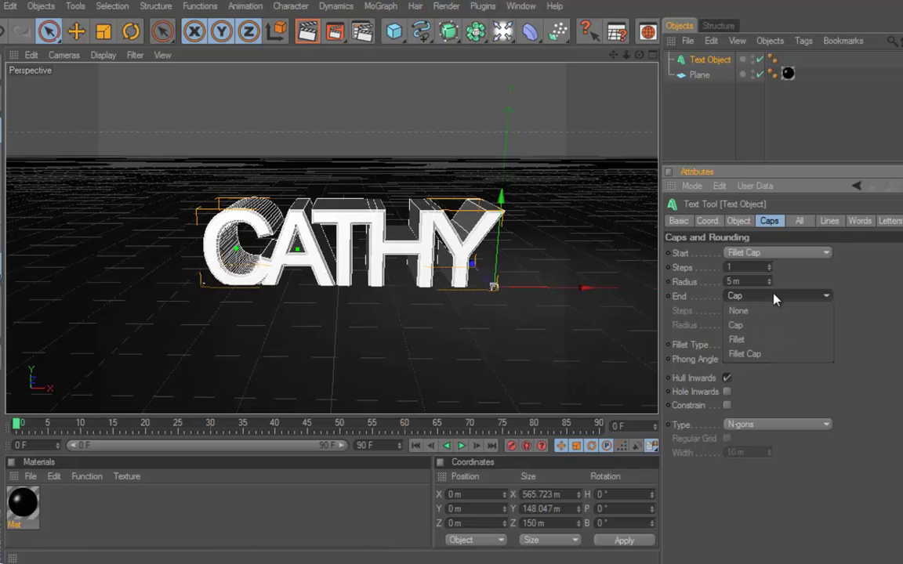
{"action": "left_click", "coordinate": [746, 354]}
Step: Give the fillet caps 3 steps each and a 4 m start radius
{"action": "left_click", "coordinate": [730, 268]}
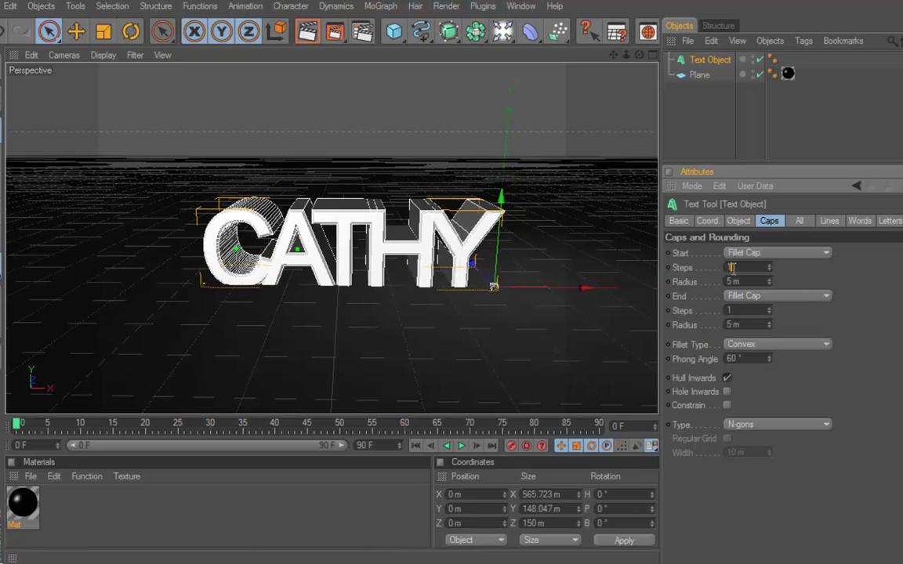
{"action": "type", "text": "3"}
{"action": "key", "text": "Tab"}
{"action": "type", "text": "4"}
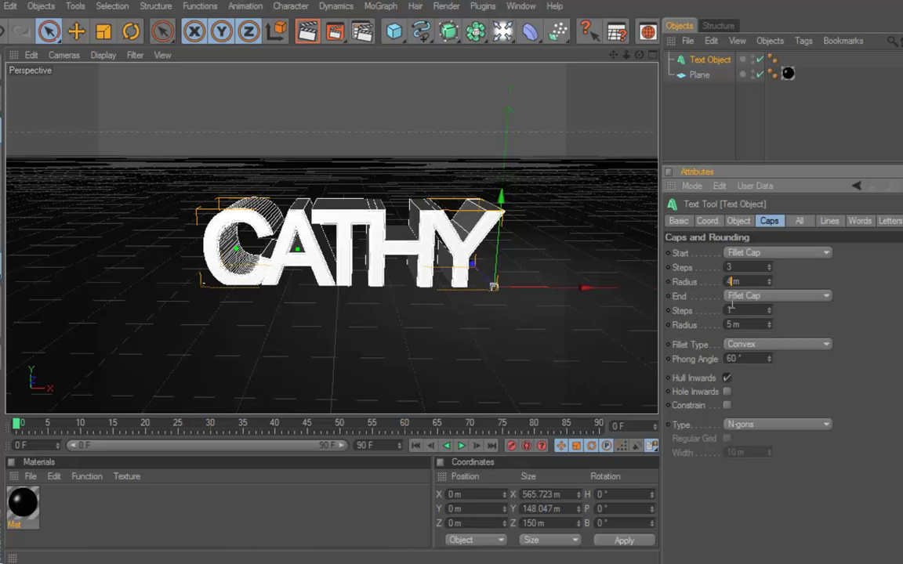
{"action": "left_click", "coordinate": [732, 310]}
{"action": "key", "text": "Tab"}
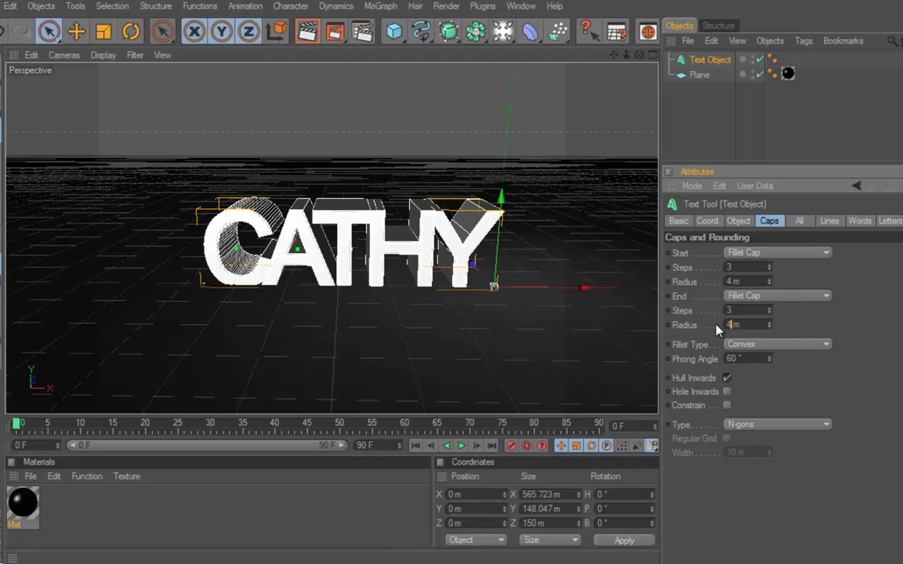
Step: Create a new black material with its colour brightness at 0%
{"action": "left_click", "coordinate": [31, 480]}
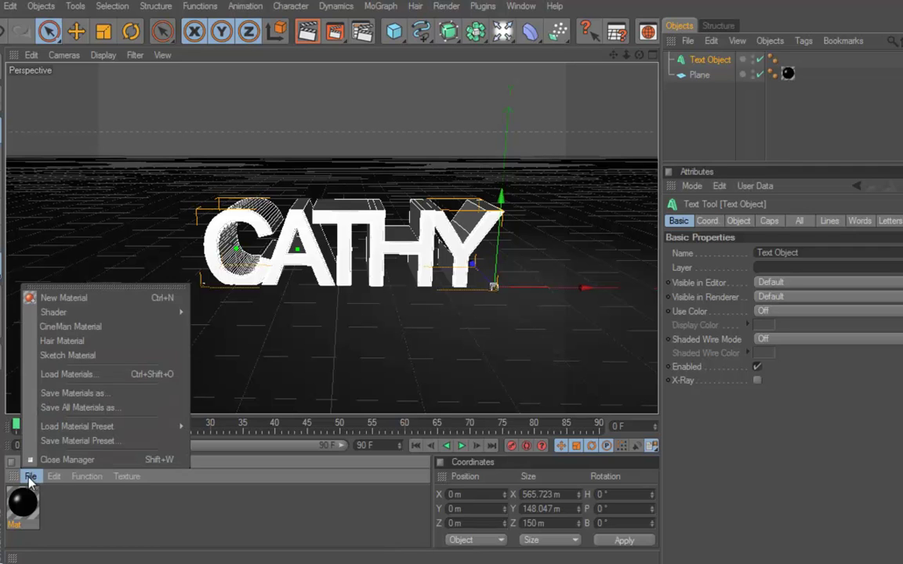
{"action": "left_click", "coordinate": [76, 303]}
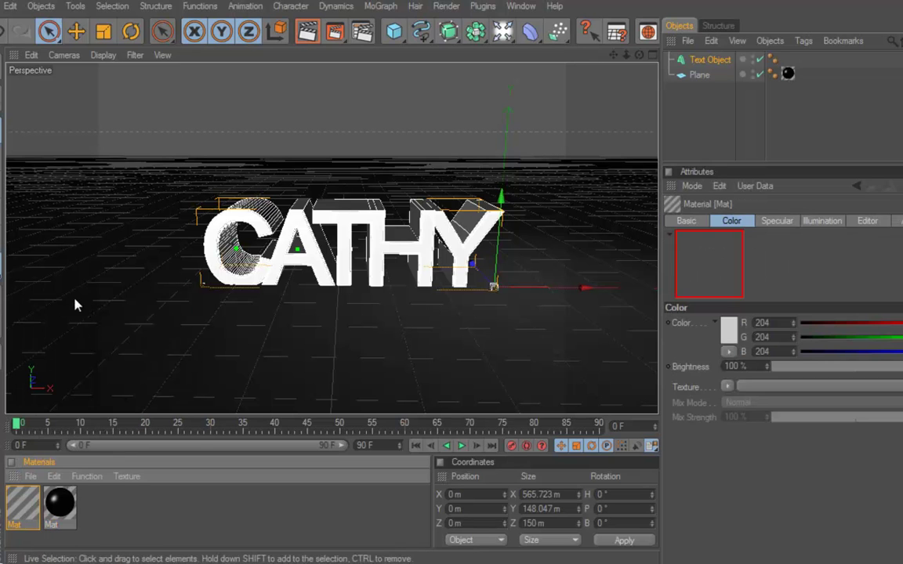
{"action": "double_click", "coordinate": [24, 506]}
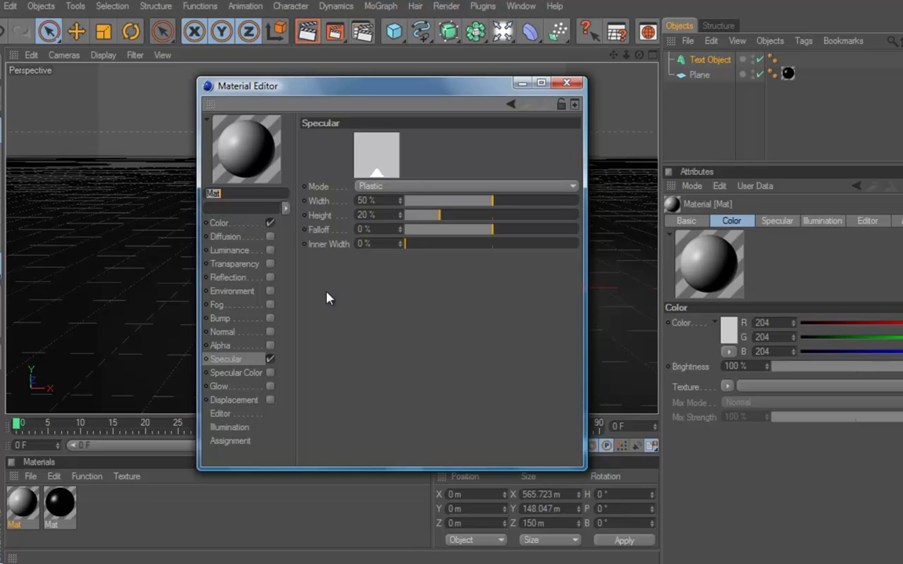
{"action": "left_click", "coordinate": [227, 225]}
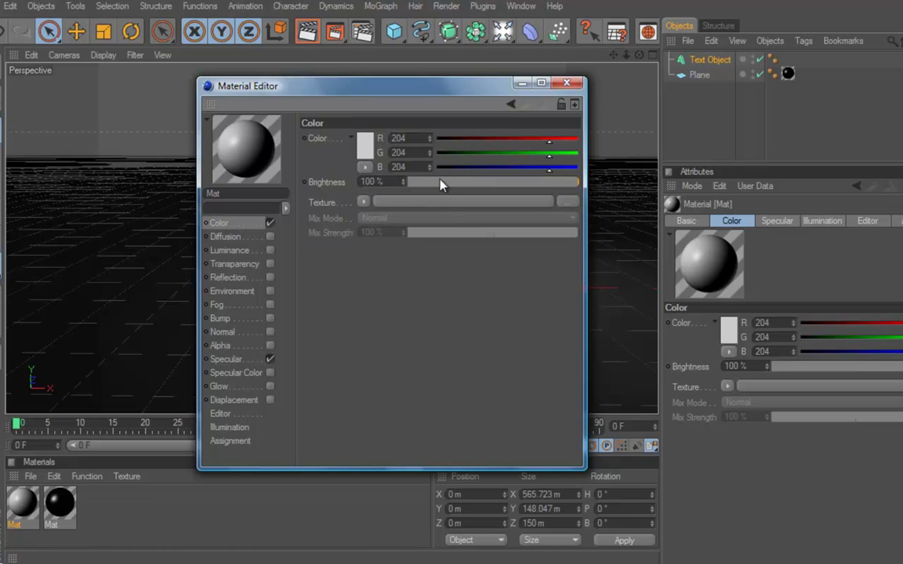
{"action": "left_click_drag", "start_coordinate": [441, 185], "coordinate": [306, 181]}
{"action": "left_click", "coordinate": [566, 83]}
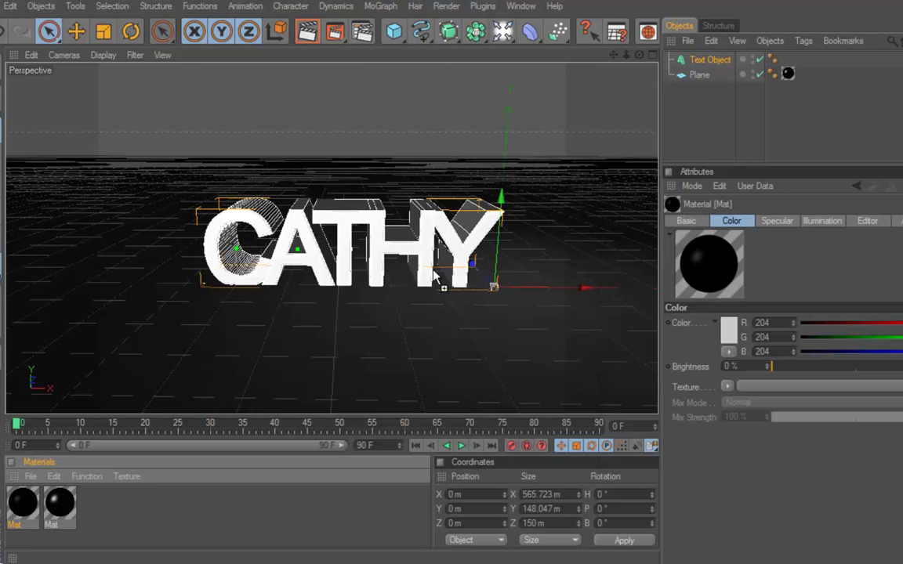
Step: Apply the black material to CATHY restricted to selection C1, then render a preview
{"action": "left_click_drag", "start_coordinate": [436, 274], "coordinate": [715, 64]}
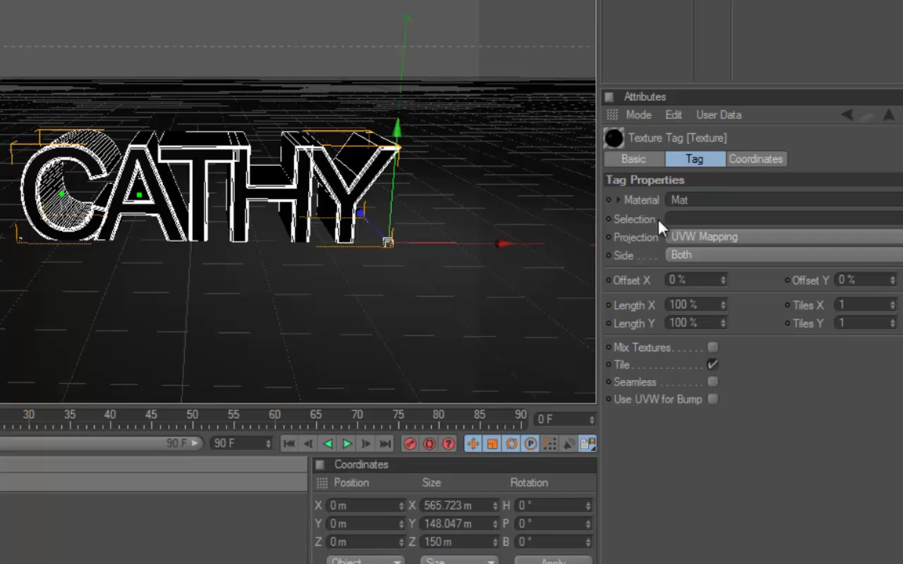
{"action": "left_click", "coordinate": [660, 220]}
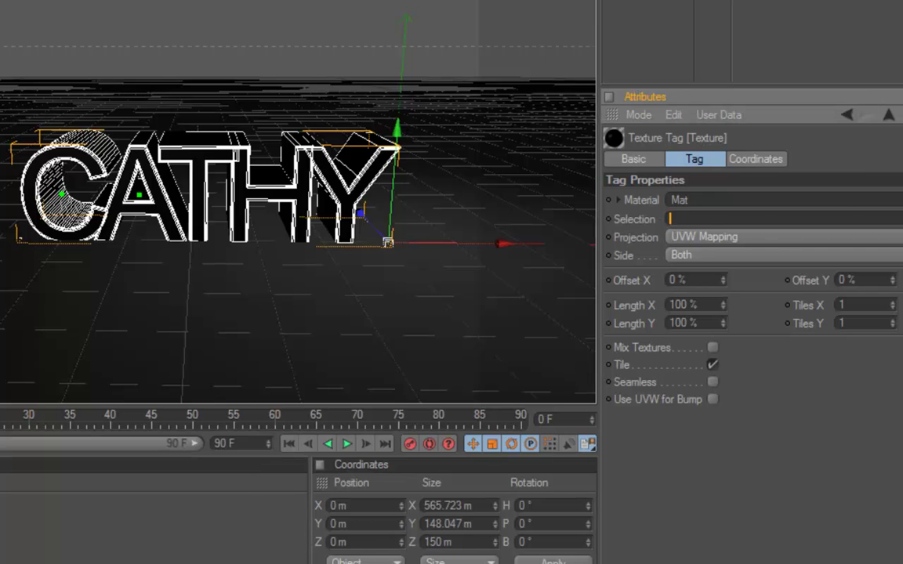
{"action": "type", "text": "C1"}
{"action": "key", "text": "Return"}
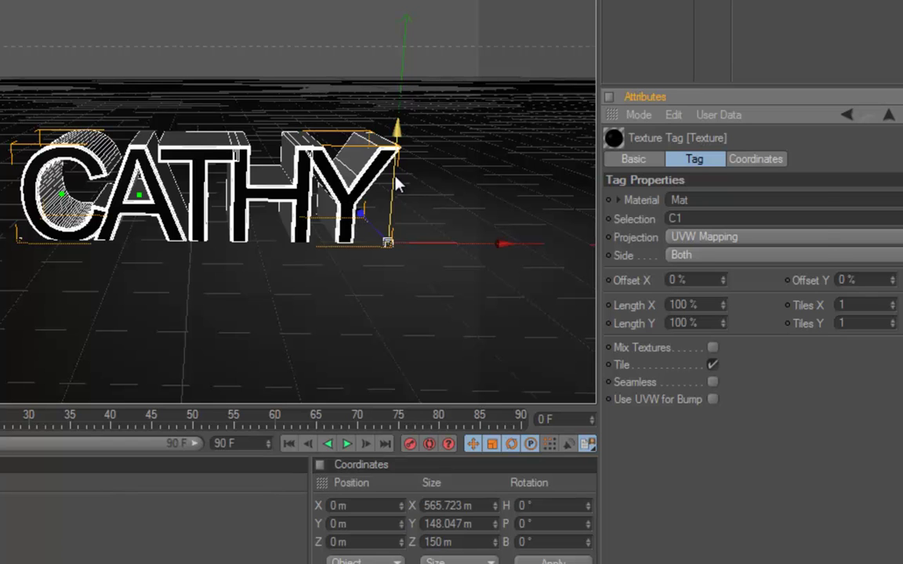
{"action": "key", "text": "shift+r"}
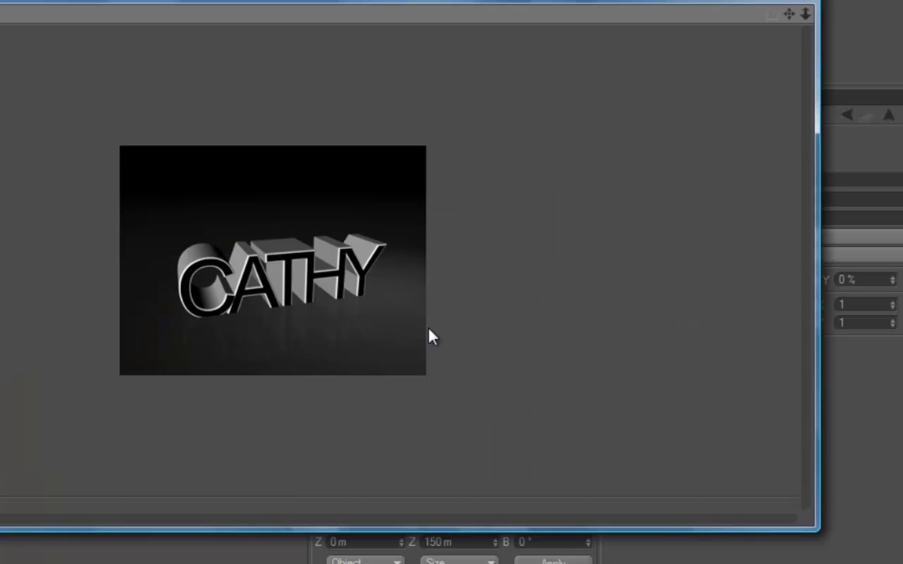
Step: Create another material with a blue 2D - U gradient as its colour texture
{"action": "left_click", "coordinate": [713, 4]}
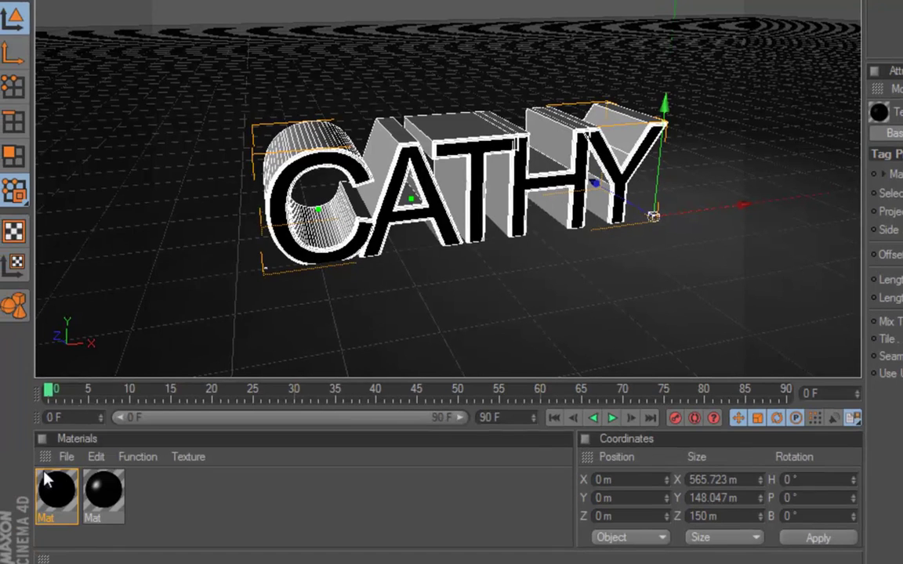
{"action": "left_click", "coordinate": [67, 459]}
{"action": "left_click", "coordinate": [118, 231]}
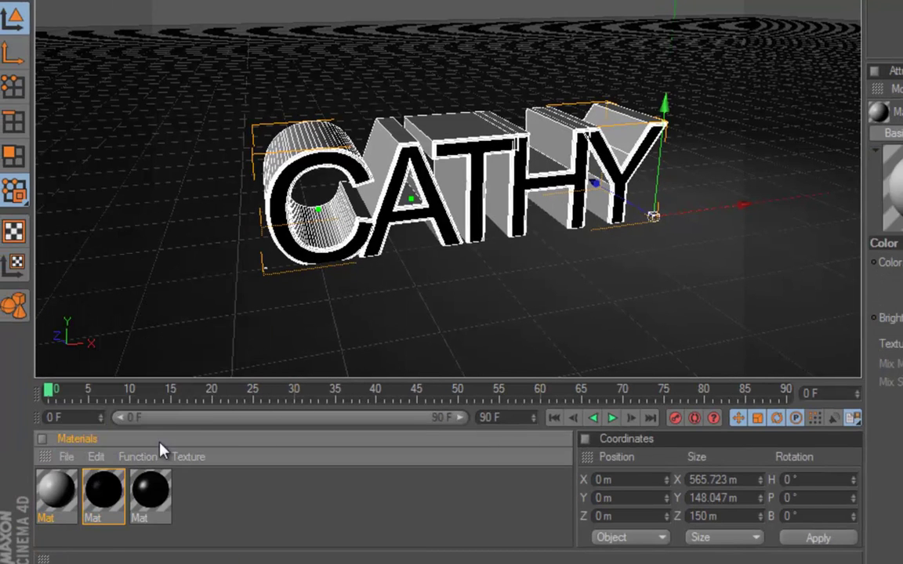
{"action": "double_click", "coordinate": [58, 502]}
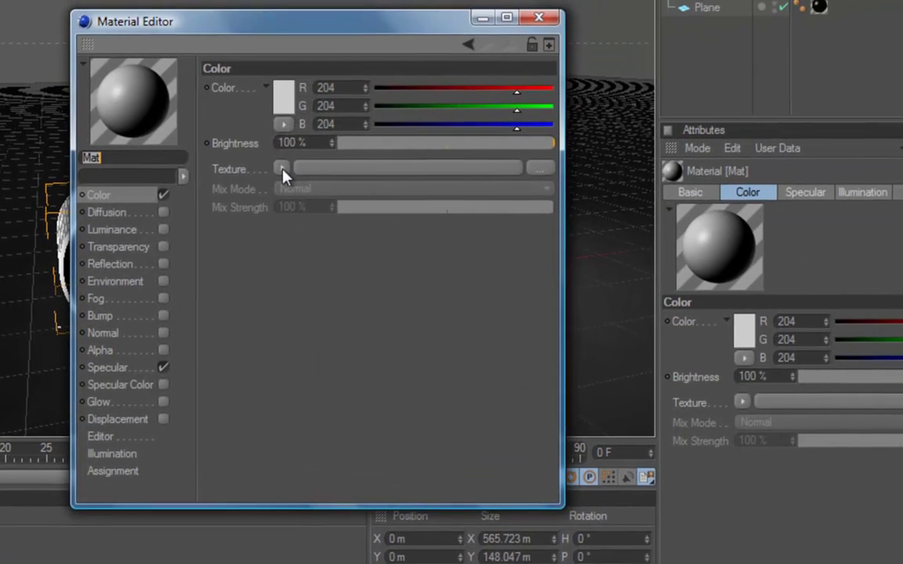
{"action": "left_click", "coordinate": [278, 171]}
{"action": "left_click", "coordinate": [306, 363]}
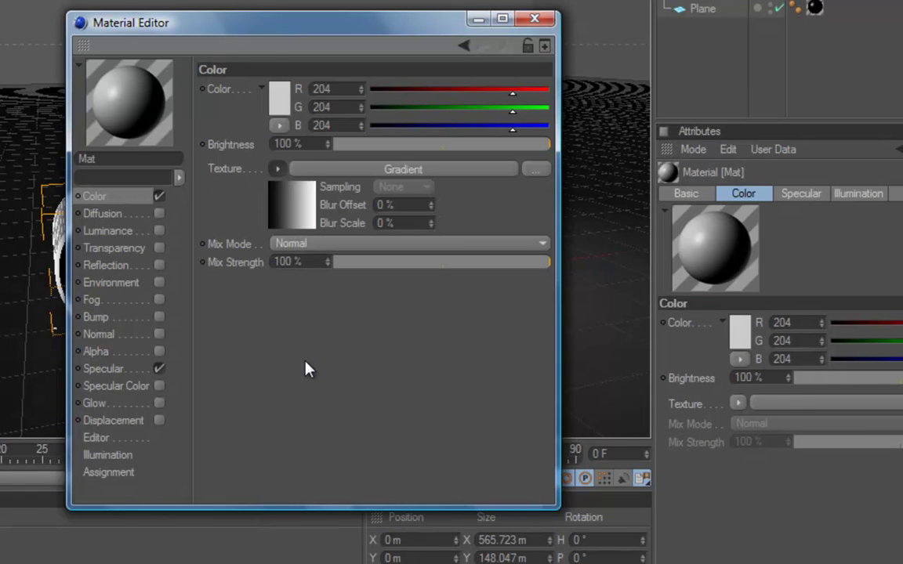
{"action": "left_click", "coordinate": [303, 220]}
{"action": "left_click", "coordinate": [303, 219]}
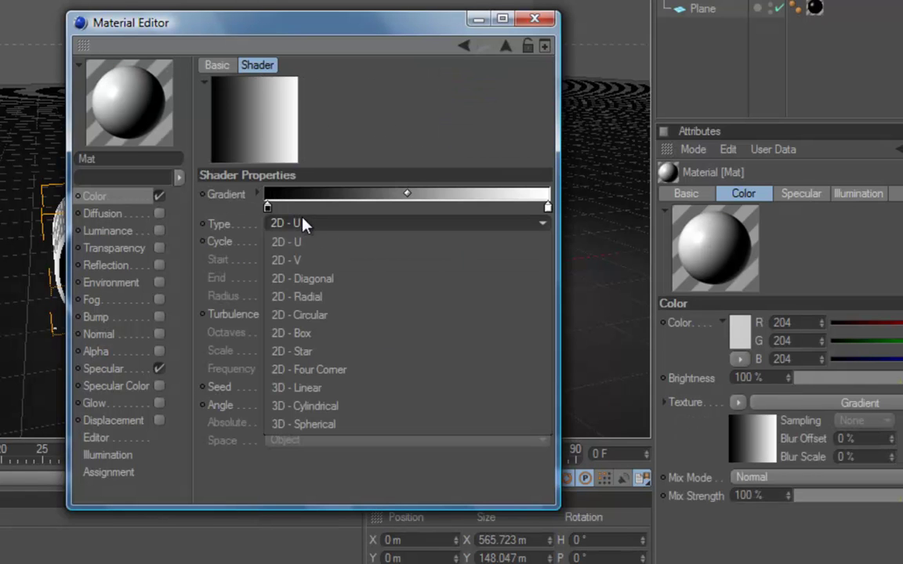
{"action": "left_click", "coordinate": [265, 208]}
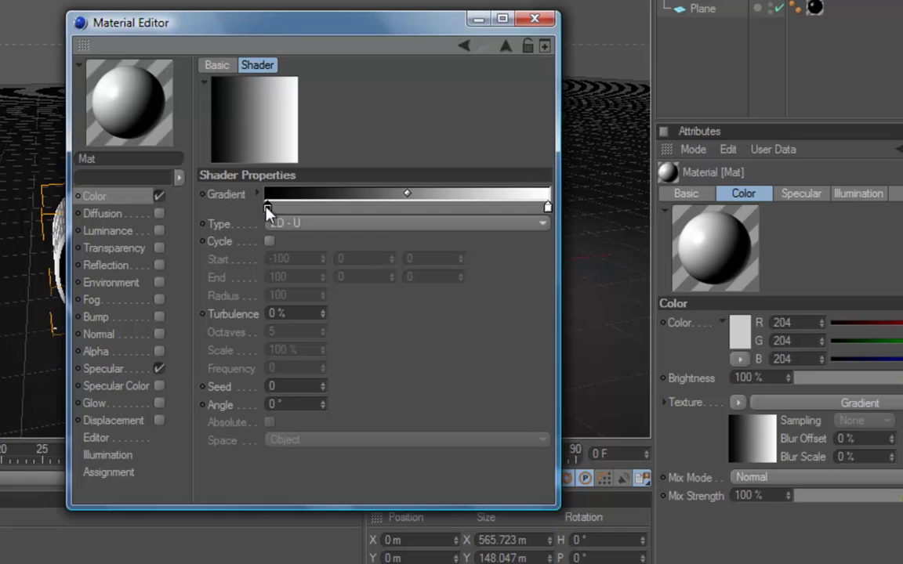
{"action": "double_click", "coordinate": [267, 208]}
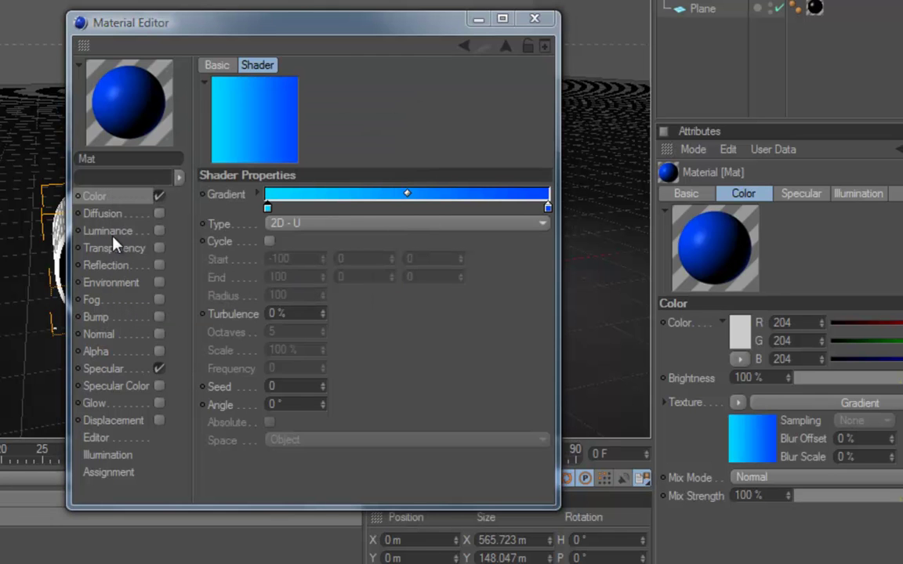
Step: Boost the material's luminance brightness and lower its reflection brightness to about 72%
{"action": "left_click", "coordinate": [117, 232]}
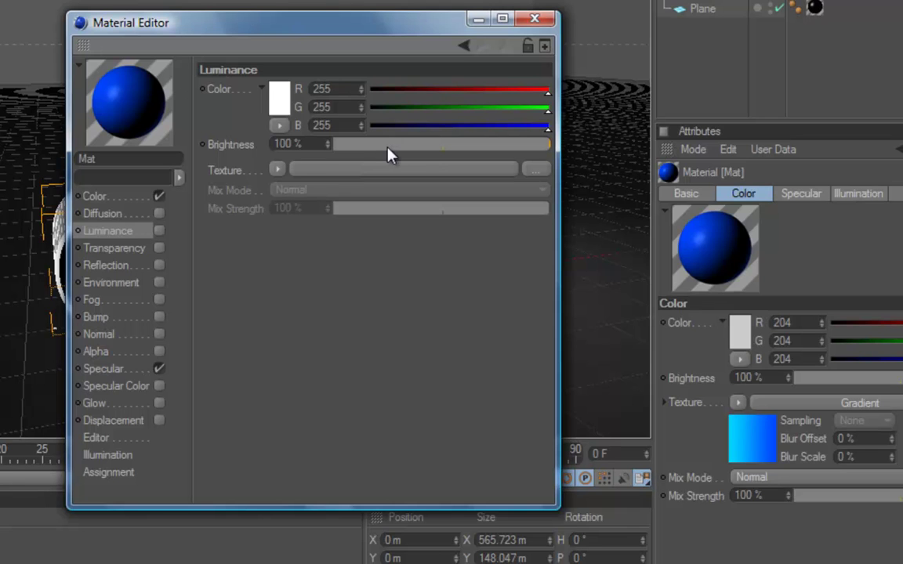
{"action": "left_click_drag", "start_coordinate": [427, 154], "coordinate": [725, 125]}
{"action": "left_click_drag", "start_coordinate": [327, 144], "coordinate": [329, 149]}
{"action": "left_click", "coordinate": [112, 265]}
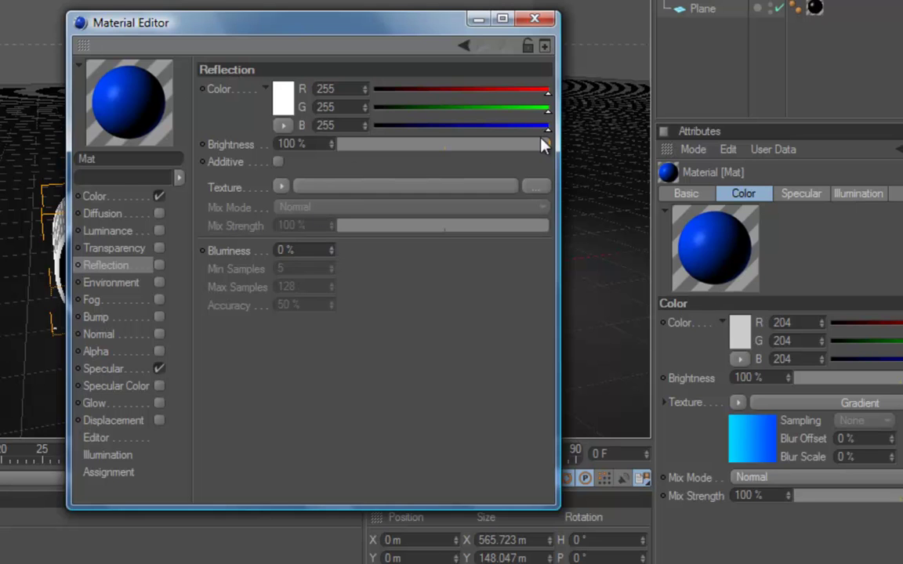
{"action": "left_click_drag", "start_coordinate": [534, 147], "coordinate": [491, 146]}
{"action": "left_click", "coordinate": [117, 370]}
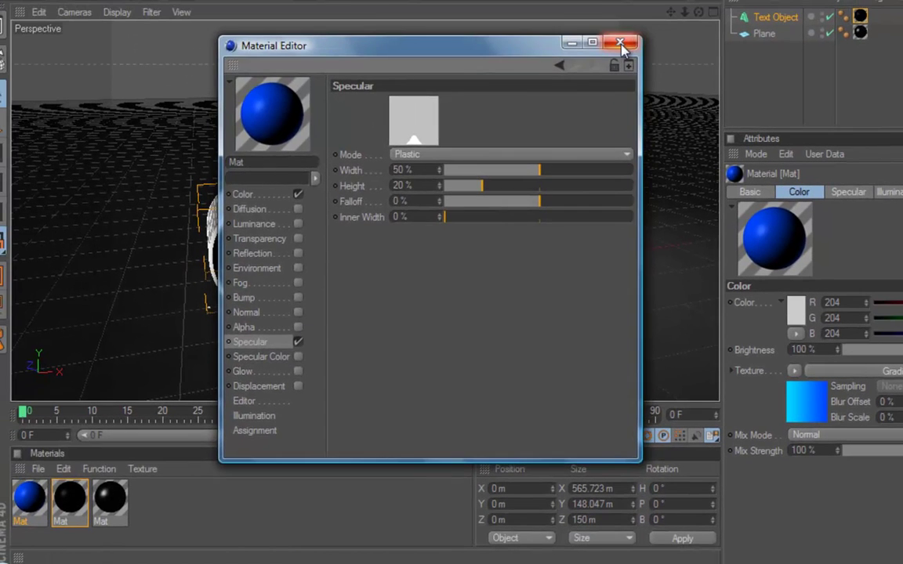
Step: Drag the blue gradient material onto the CATHY text and render a preview
{"action": "left_click", "coordinate": [622, 40]}
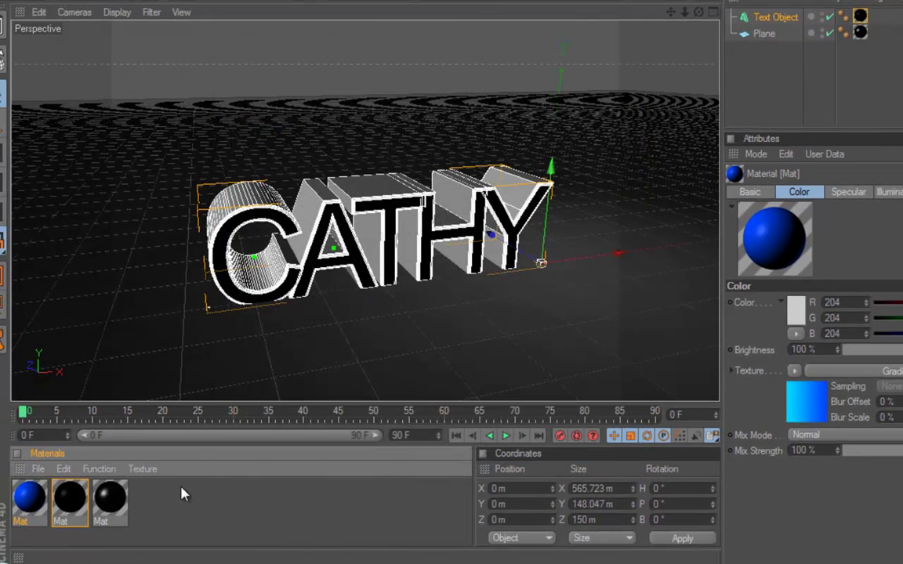
{"action": "left_click_drag", "start_coordinate": [27, 500], "coordinate": [779, 20]}
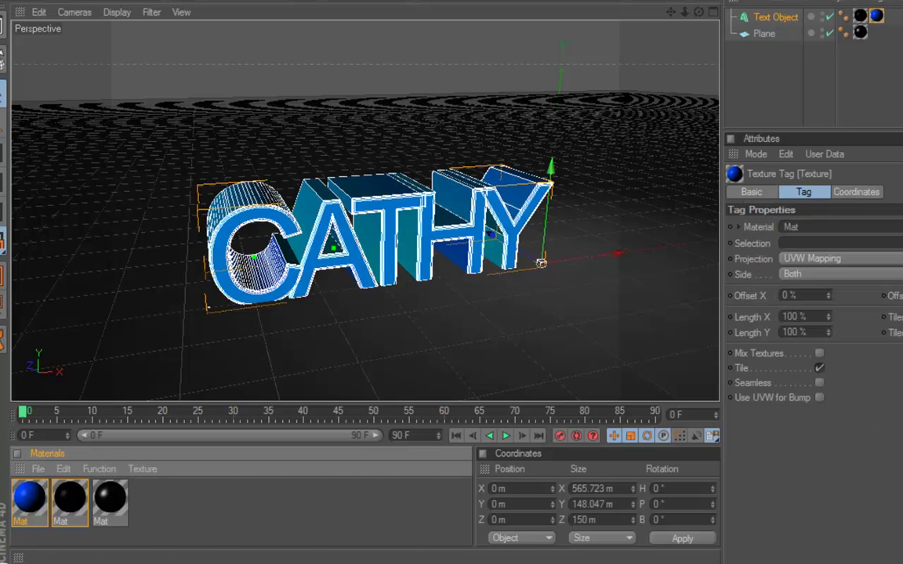
{"action": "left_click", "coordinate": [349, 2]}
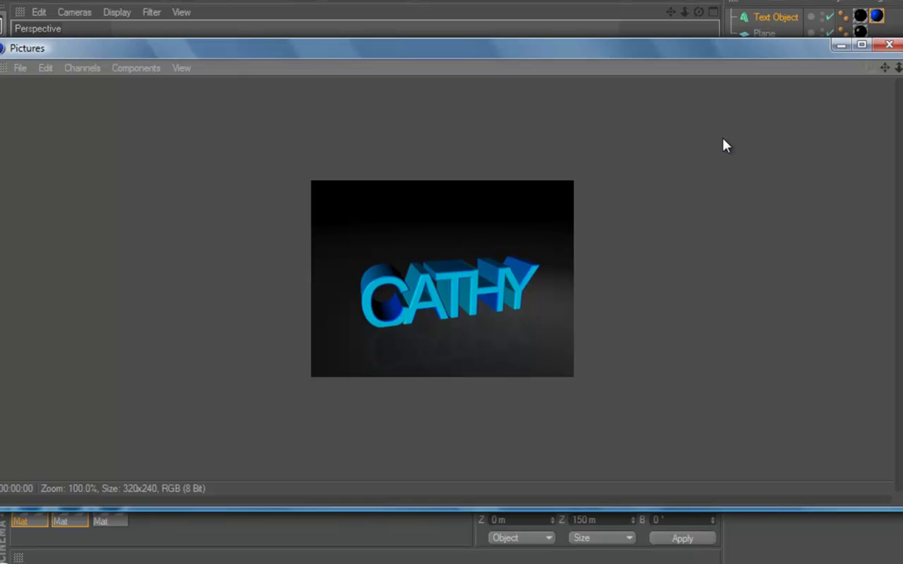
{"action": "left_click", "coordinate": [889, 45]}
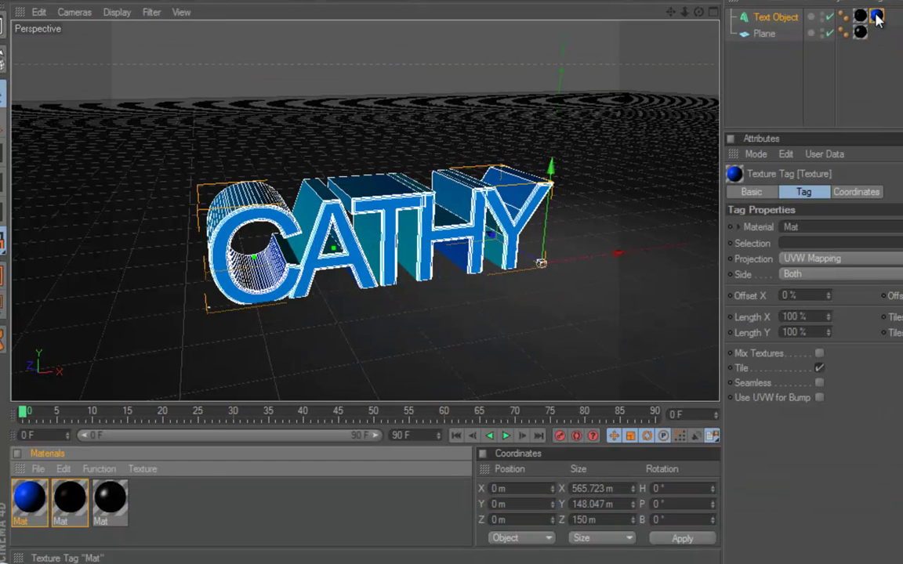
Step: Move the blue material tag before the black one and re-render the scene
{"action": "left_click", "coordinate": [859, 16]}
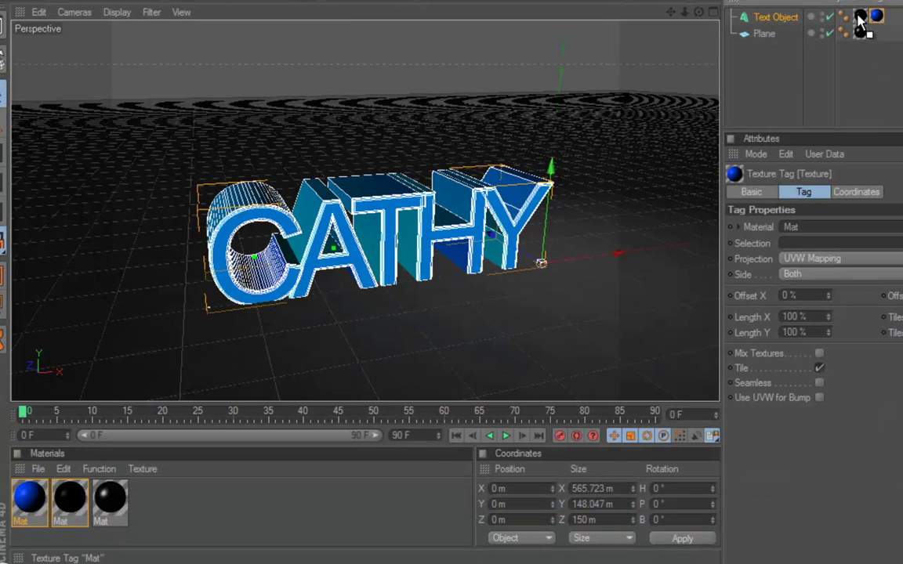
{"action": "left_click_drag", "start_coordinate": [858, 23], "coordinate": [860, 22]}
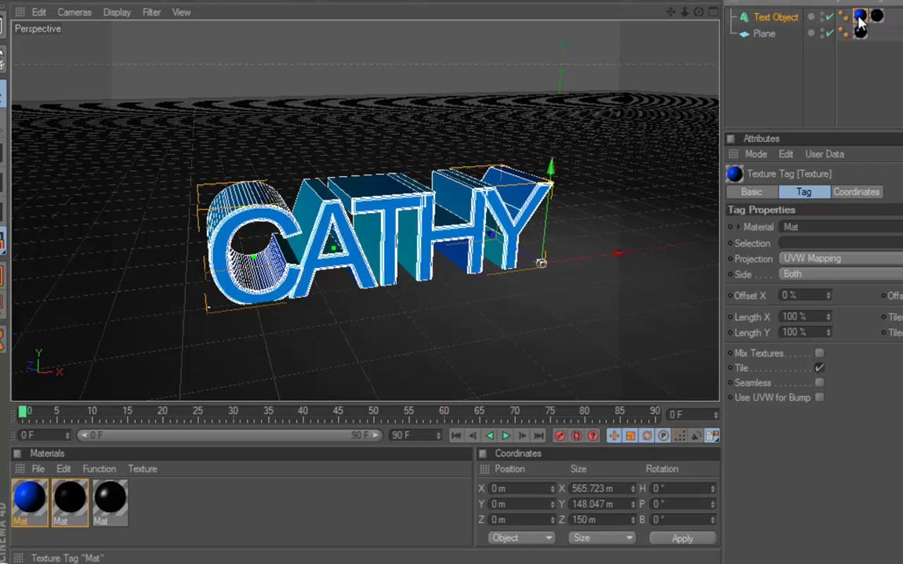
{"action": "key", "text": "shift+r"}
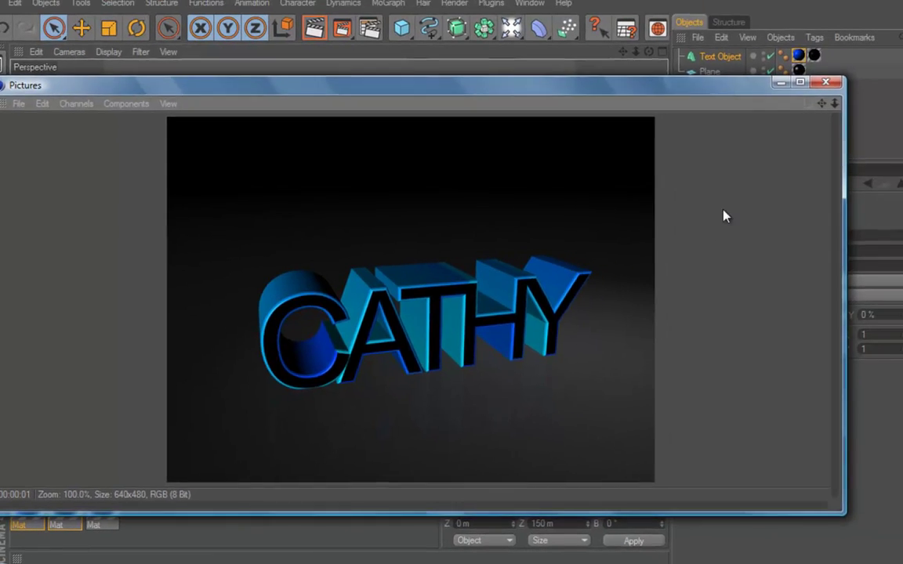
Step: Add a plane and move it high above and left of the CATHY text
{"action": "left_click", "coordinate": [828, 80]}
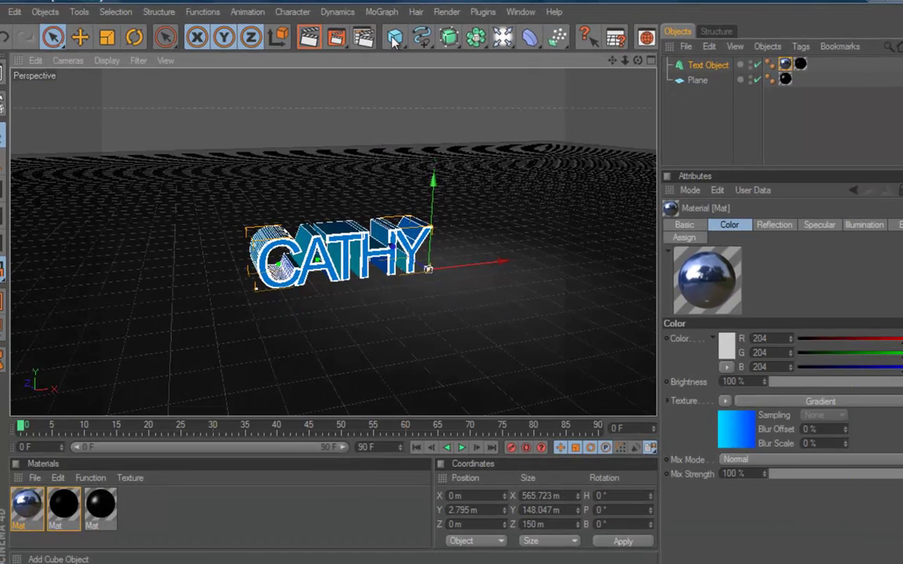
{"action": "left_click_drag", "start_coordinate": [394, 39], "coordinate": [495, 70]}
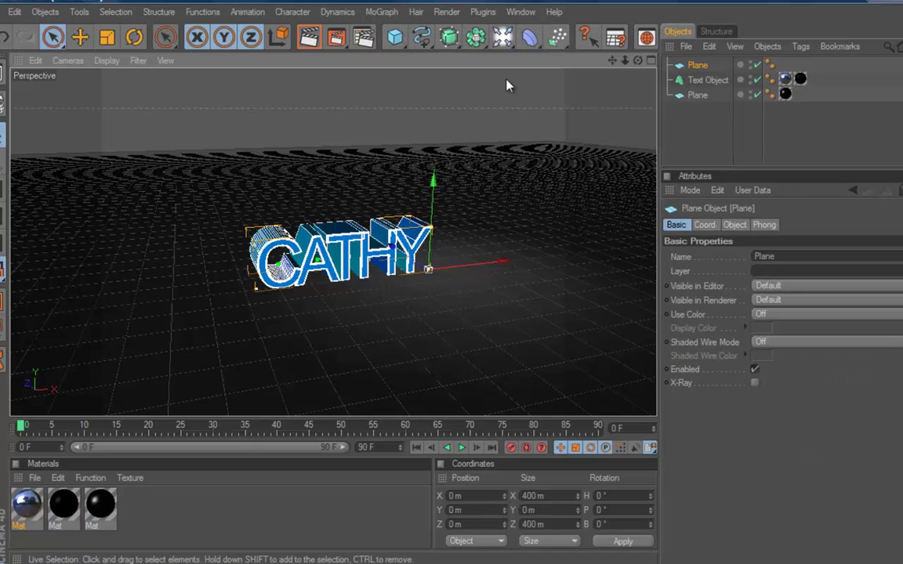
{"action": "left_click_drag", "start_coordinate": [432, 182], "coordinate": [461, 285]}
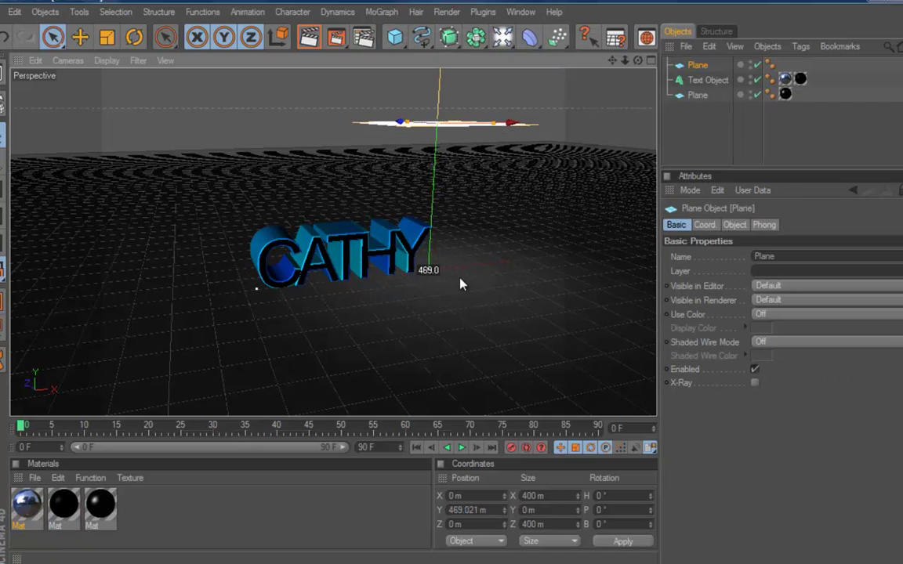
{"action": "left_click_drag", "start_coordinate": [510, 125], "coordinate": [400, 16]}
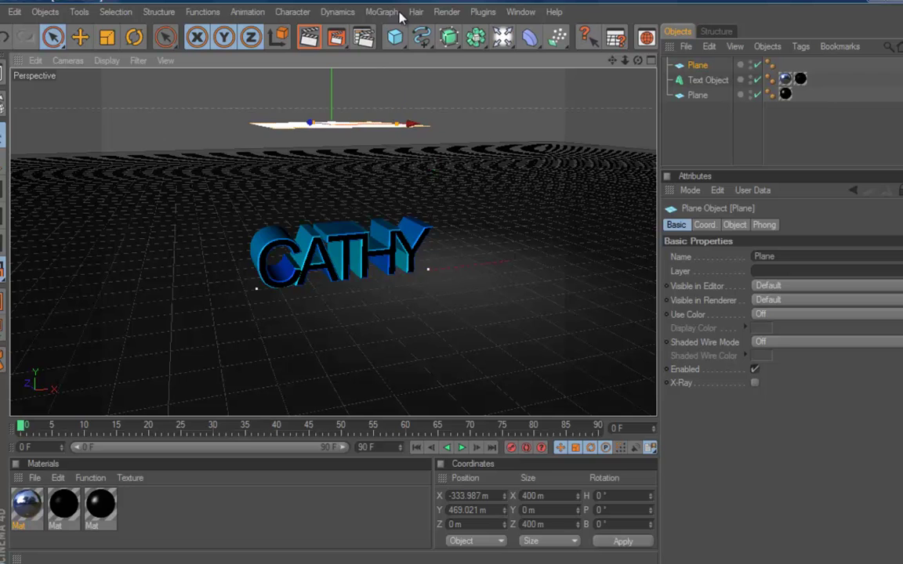
Step: Add Ambient Occlusion in Render Settings with a 150 m maximum ray length
{"action": "left_click", "coordinate": [457, 13]}
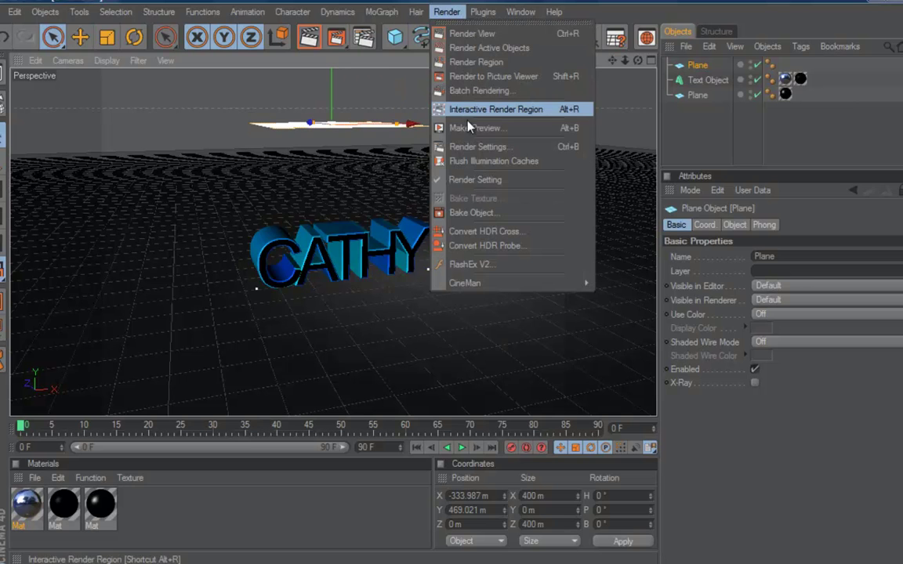
{"action": "left_click", "coordinate": [467, 148]}
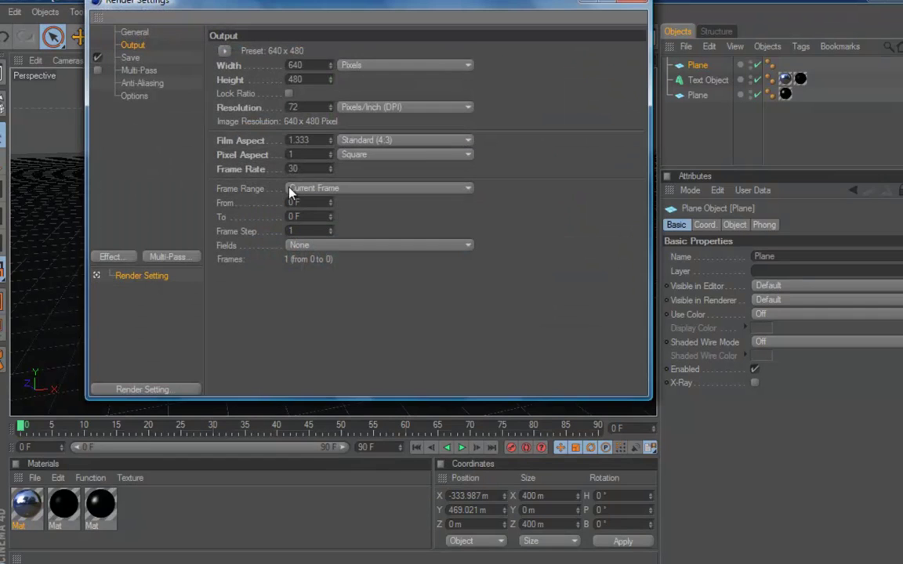
{"action": "left_click", "coordinate": [118, 261]}
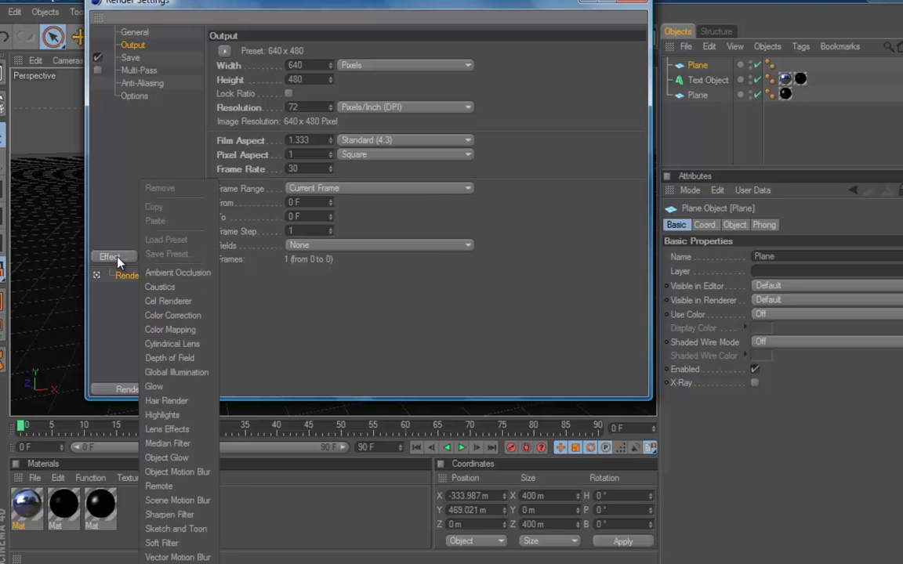
{"action": "left_click", "coordinate": [164, 275]}
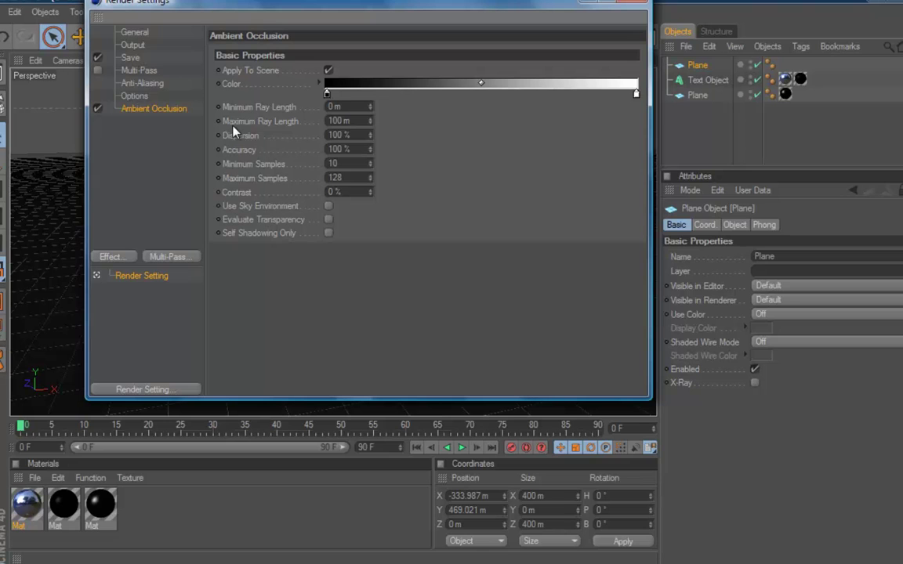
{"action": "left_click", "coordinate": [338, 121]}
{"action": "type", "text": "5"}
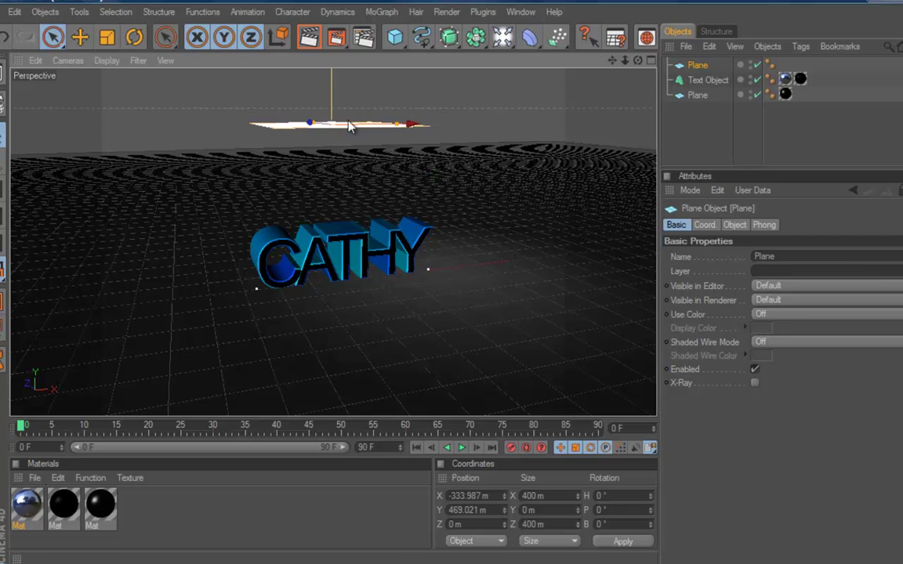
Step: Create a new material with Luminance enabled and a pure white colour
{"action": "left_click", "coordinate": [35, 480]}
{"action": "left_click", "coordinate": [63, 298]}
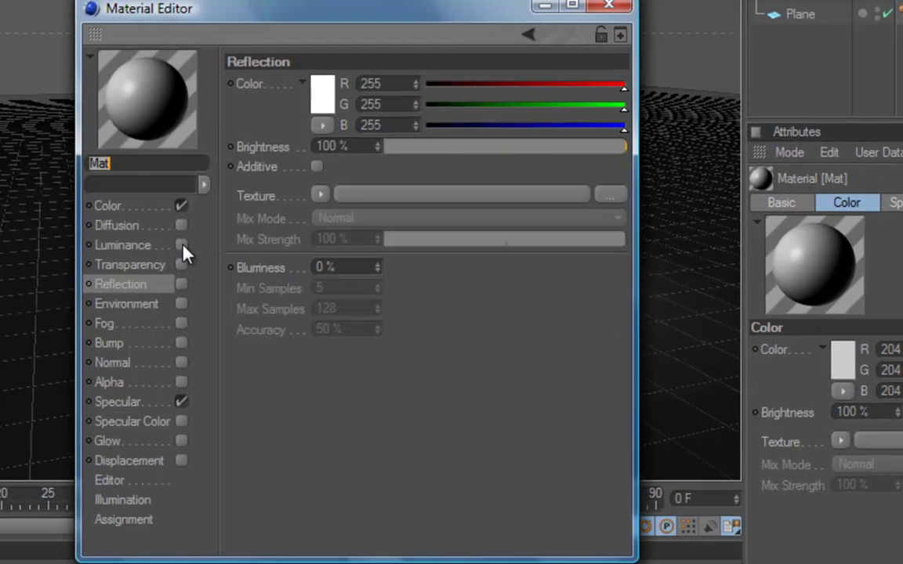
{"action": "left_click", "coordinate": [182, 246]}
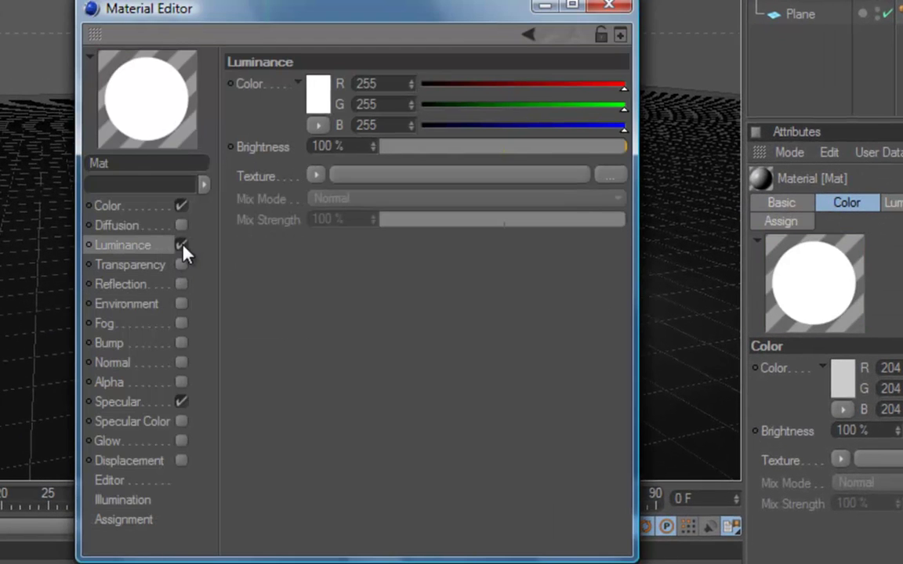
{"action": "left_click", "coordinate": [114, 226]}
{"action": "left_click", "coordinate": [115, 209]}
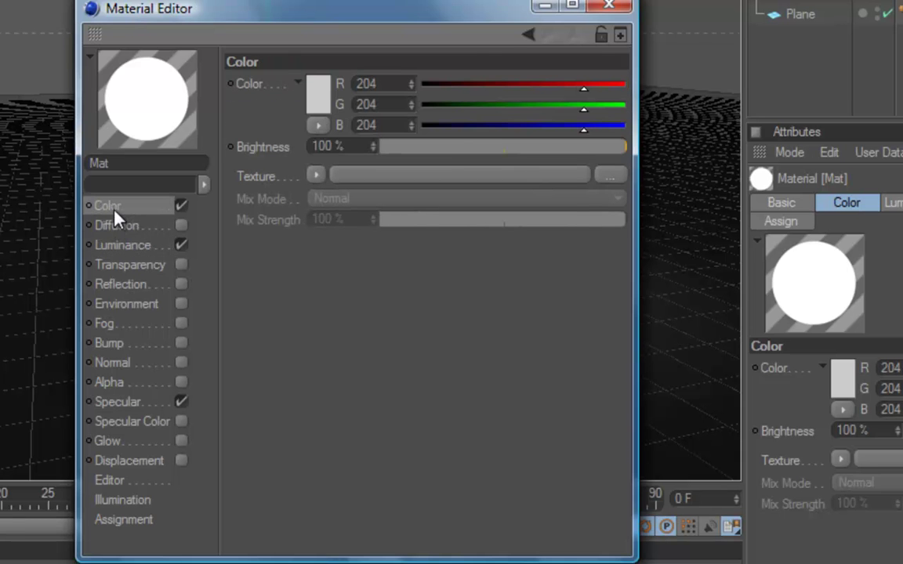
{"action": "left_click", "coordinate": [320, 91]}
{"action": "left_click", "coordinate": [194, 25]}
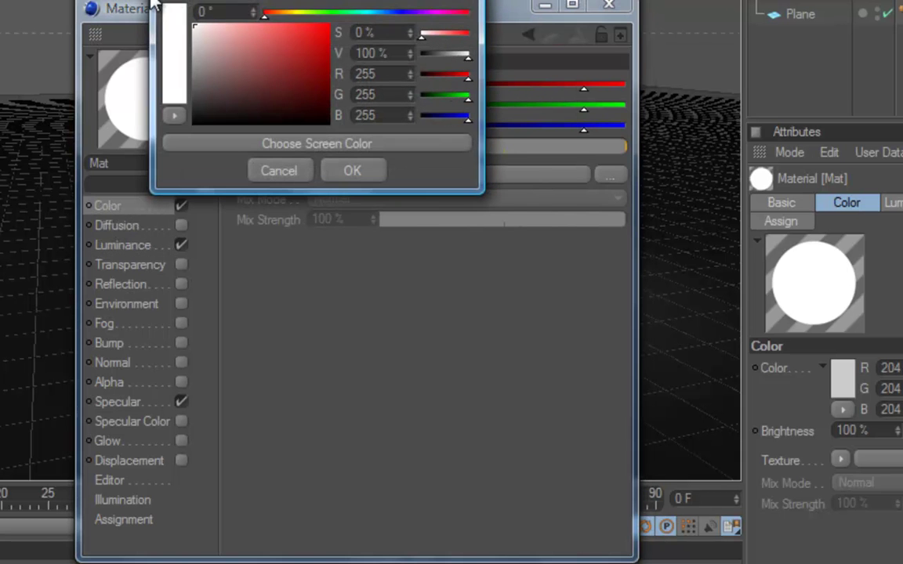
{"action": "left_click", "coordinate": [344, 173]}
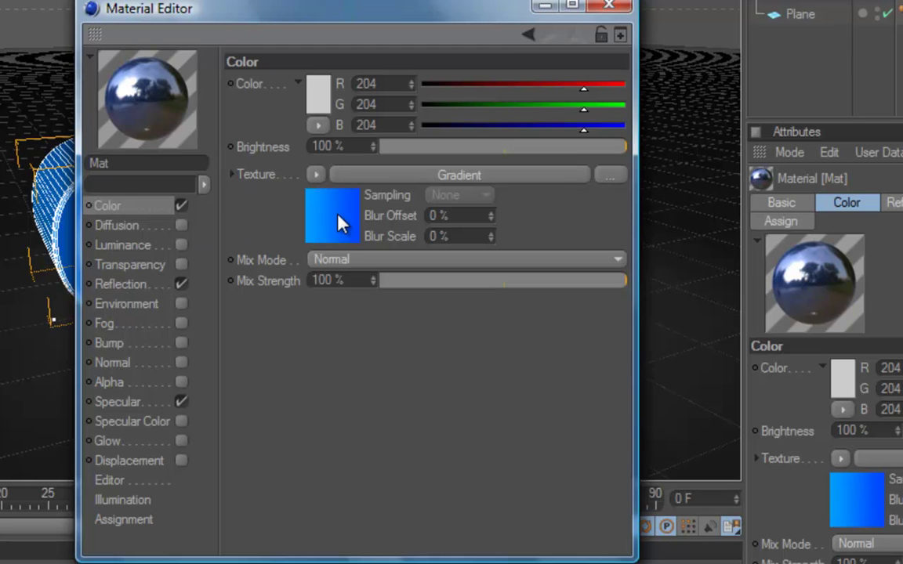
Step: Copy the Color channel's blue gradient into the Reflection channel of the blue material
{"action": "left_click", "coordinate": [313, 178]}
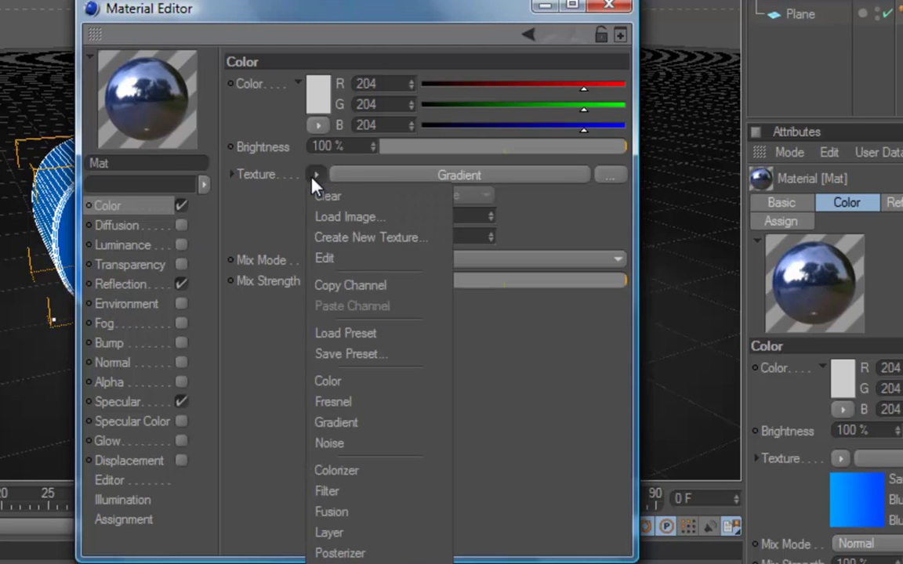
{"action": "left_click", "coordinate": [329, 287]}
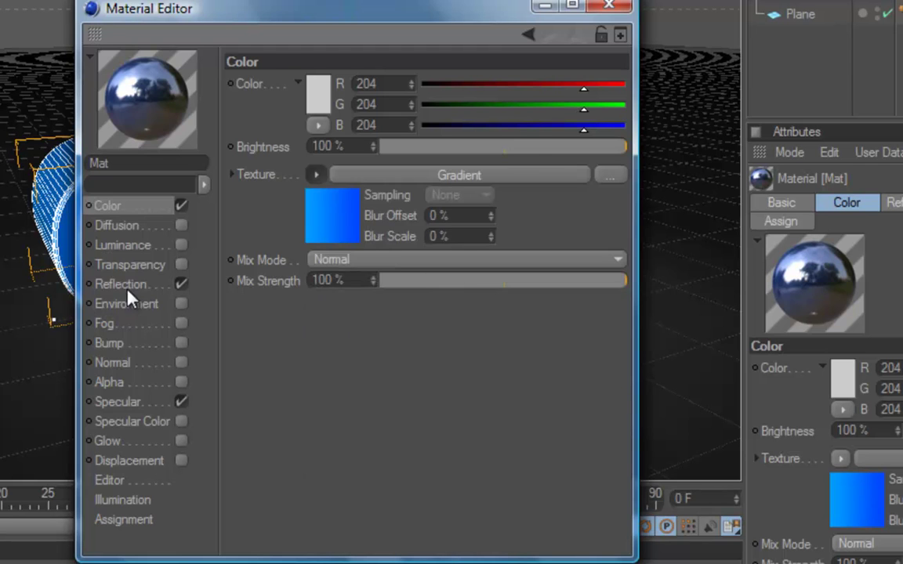
{"action": "left_click", "coordinate": [140, 289]}
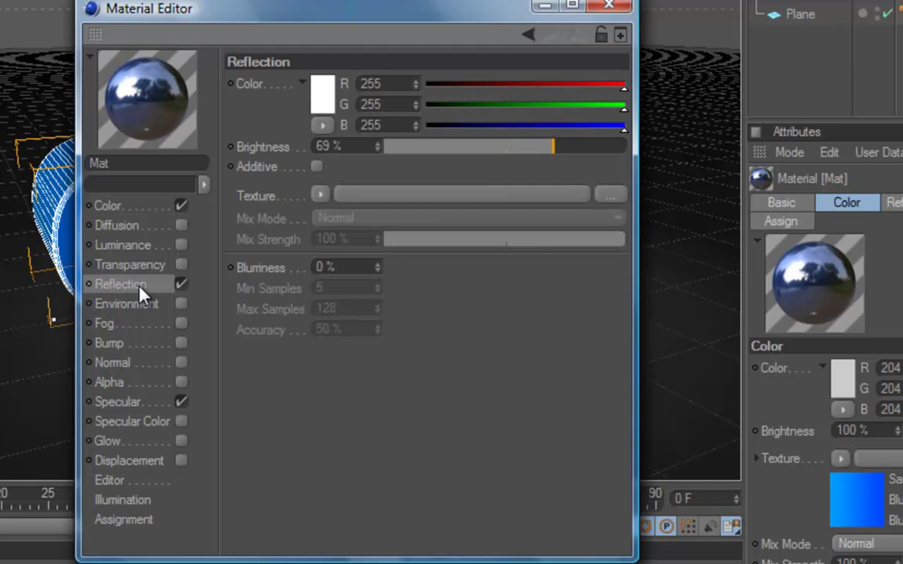
{"action": "left_click", "coordinate": [322, 196]}
{"action": "left_click", "coordinate": [355, 298]}
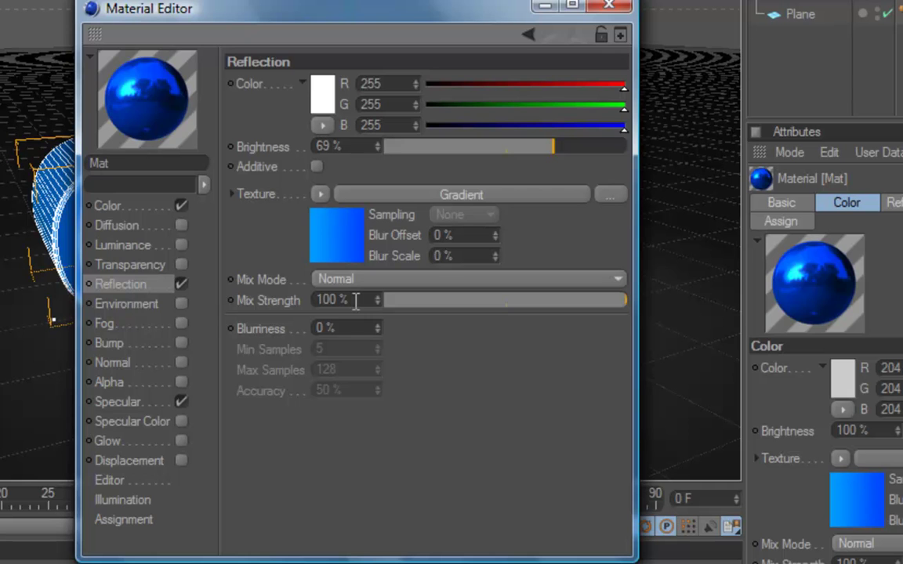
{"action": "left_click", "coordinate": [611, 7]}
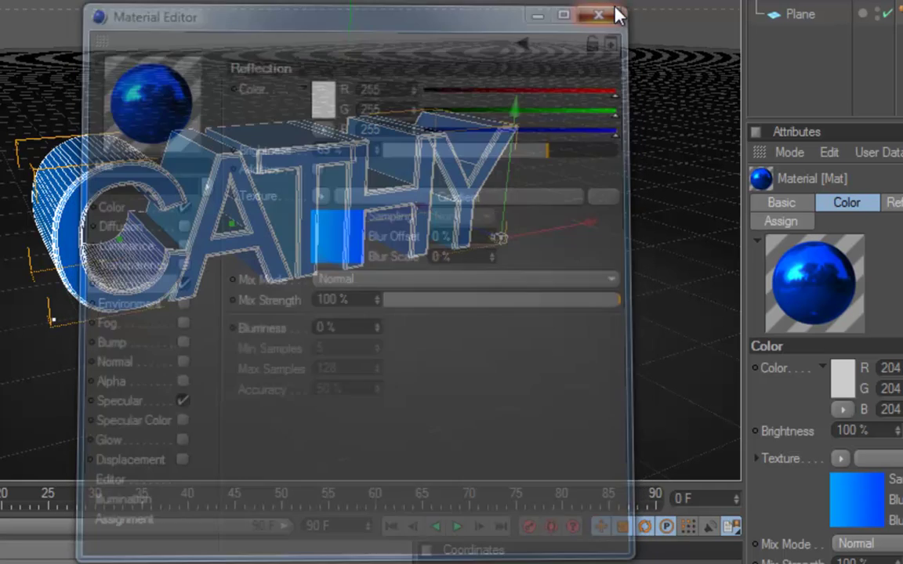